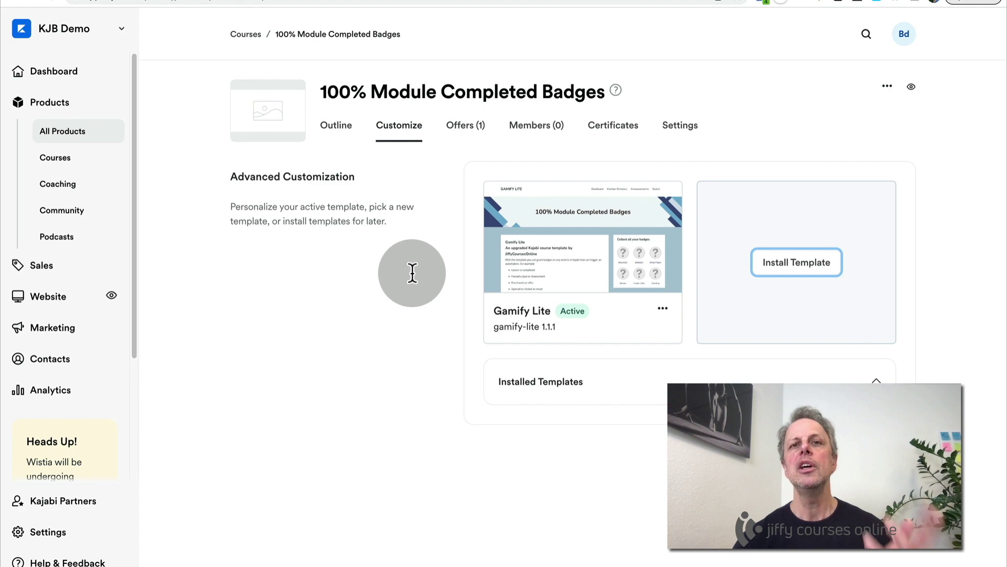
Look over the templates available to install on the 100% Module Completed Badges course
click(799, 266)
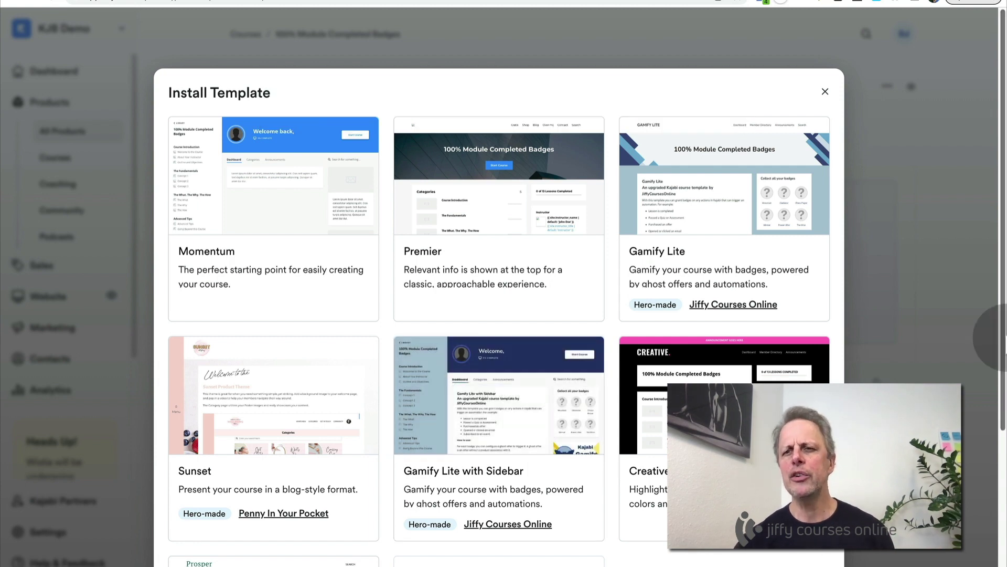
click(943, 263)
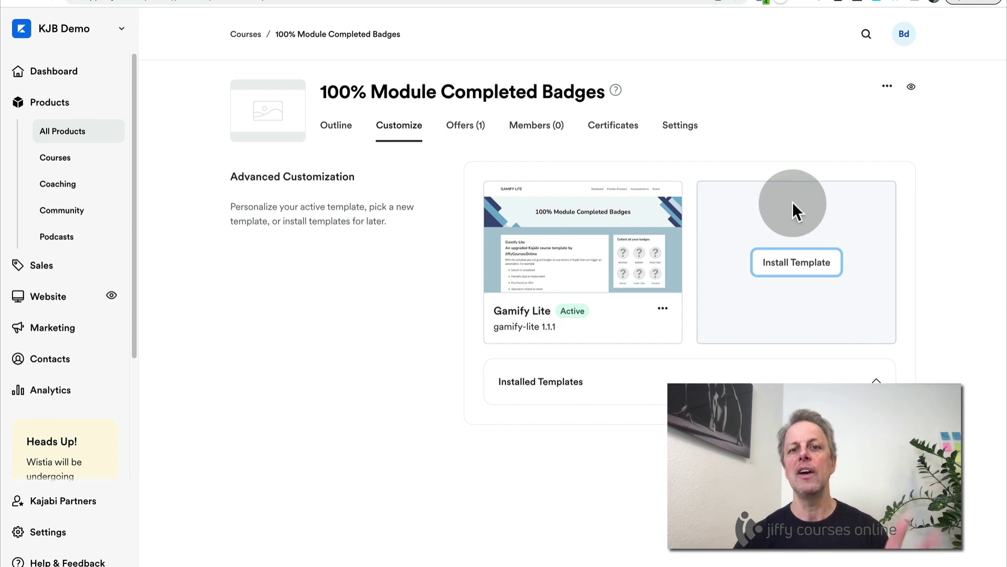
Customize the active Gamify Lite template and set the Product Syllabus type to Posts
click(582, 239)
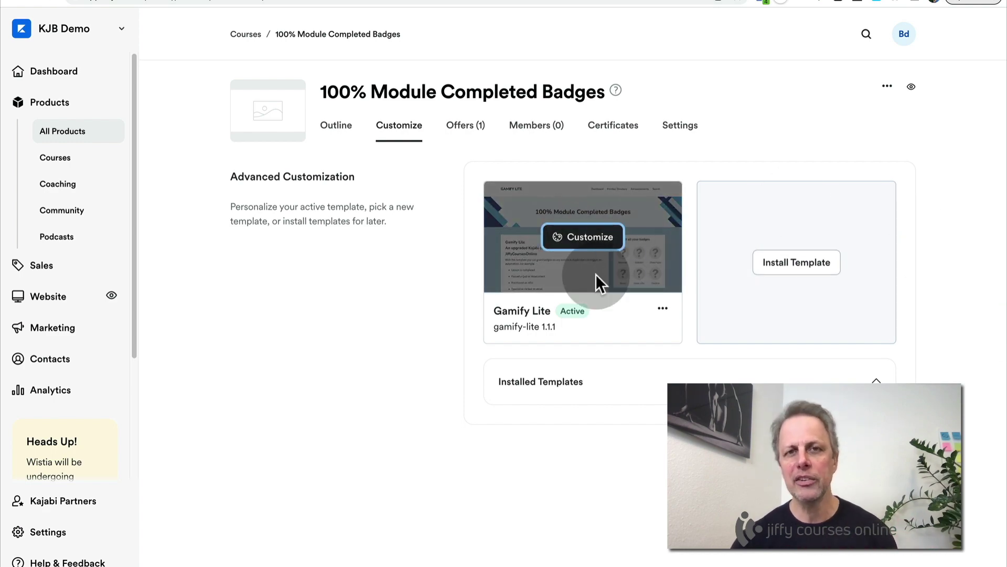
scroll(597, 351, down, 8)
scroll(588, 360, down, 4)
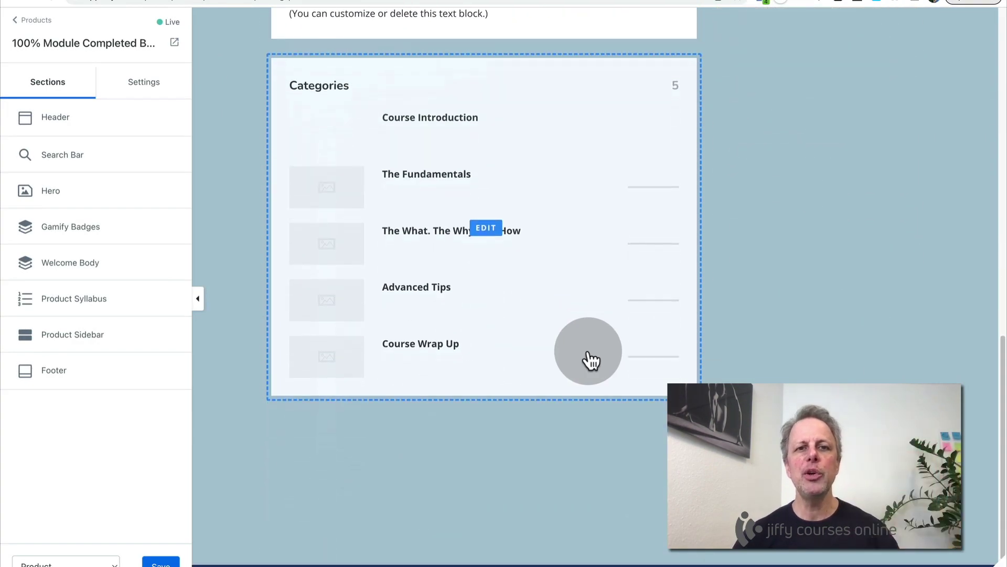
click(436, 137)
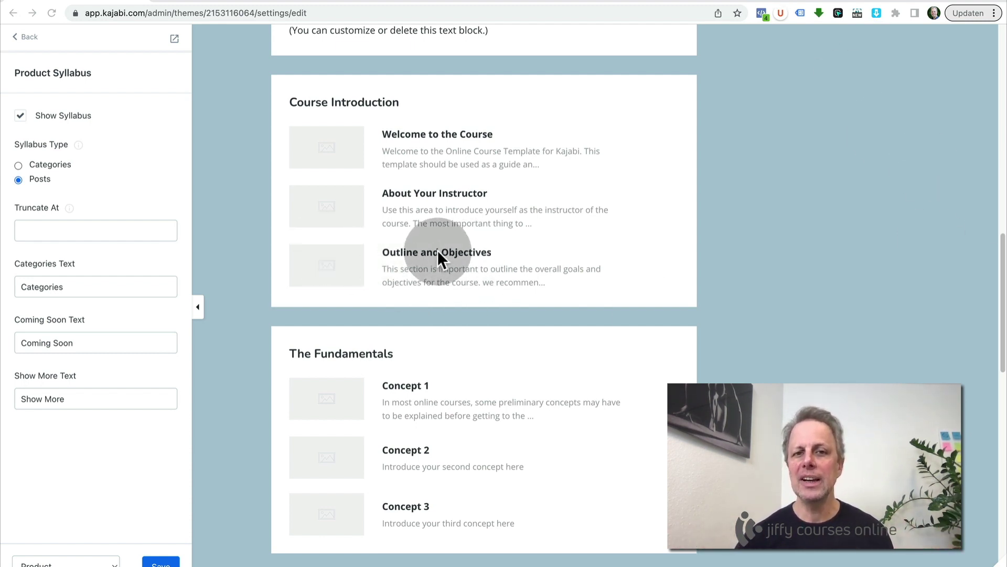
Examine the modules, lessons and badges in the template preview, and leave the template editor without saving
scroll(464, 412, up, 3)
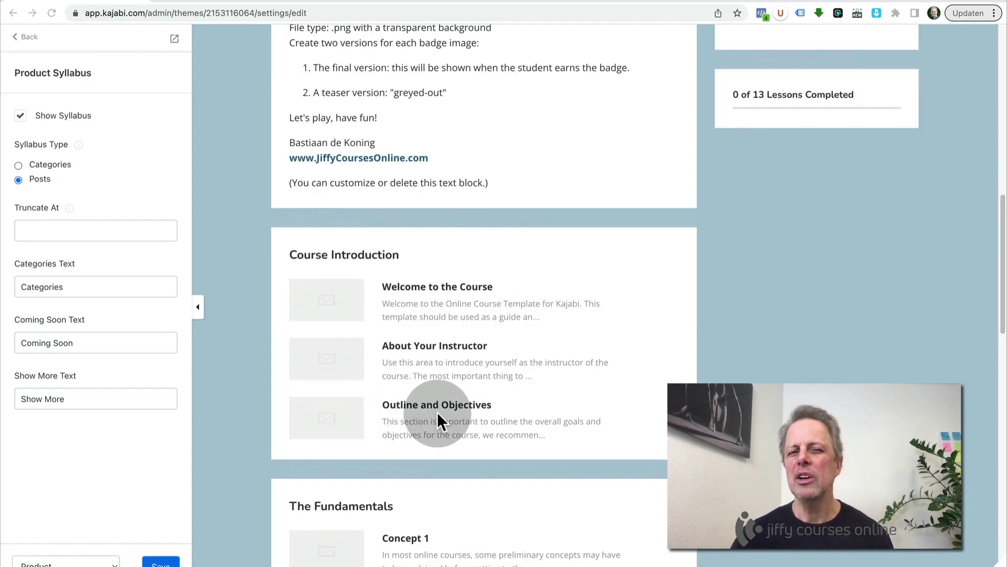
scroll(438, 404, down, 5)
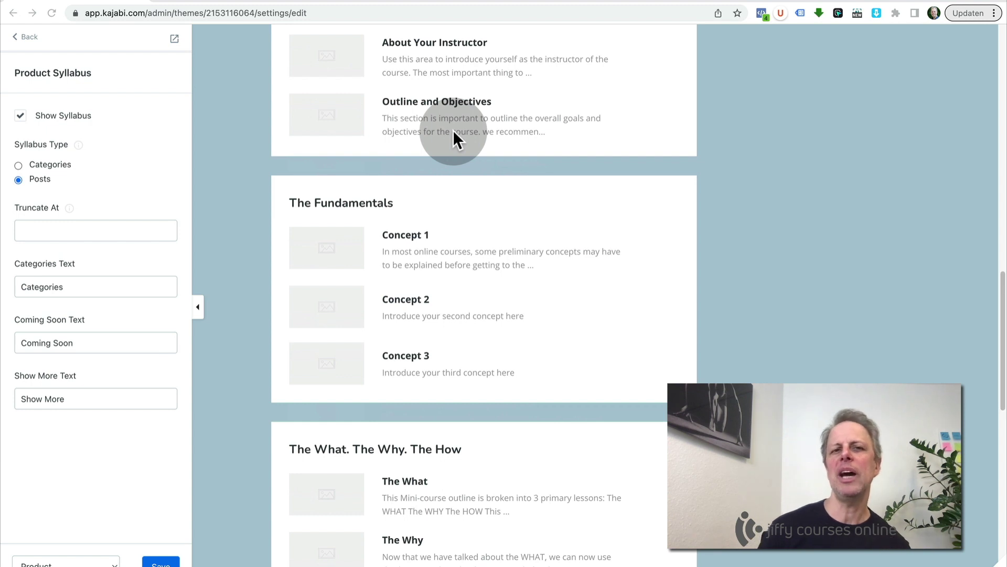
scroll(446, 136, up, 1)
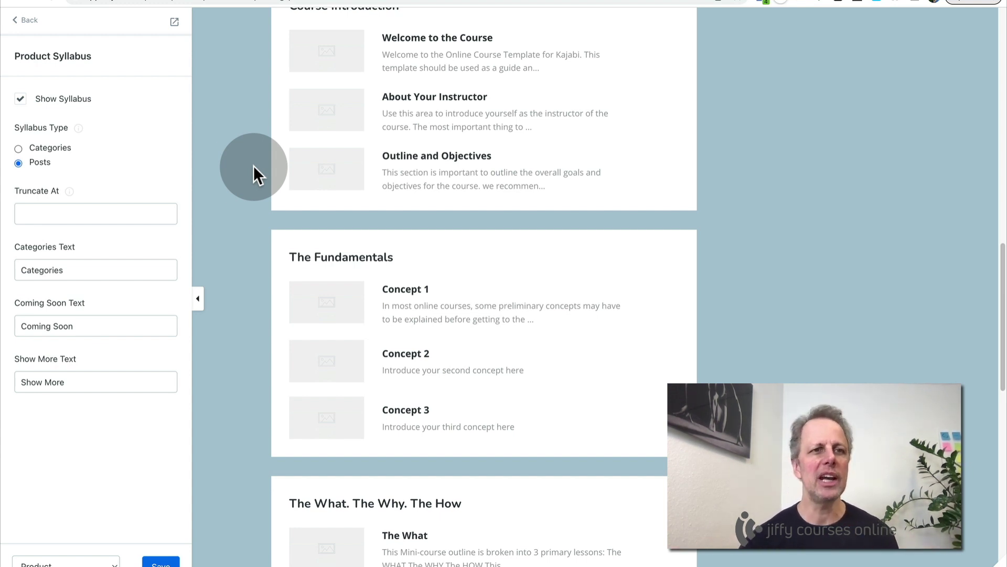
scroll(831, 187, up, 15)
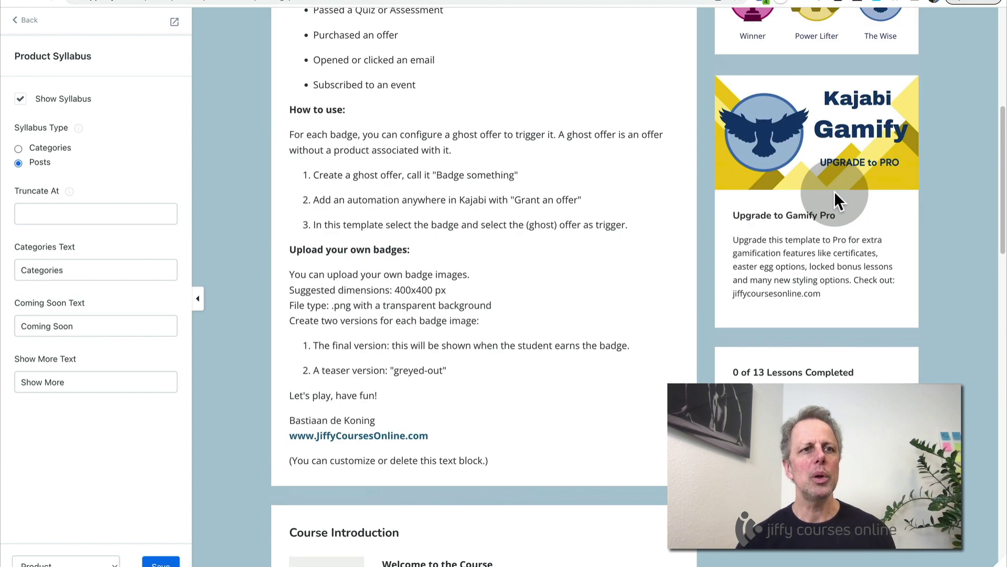
click(29, 21)
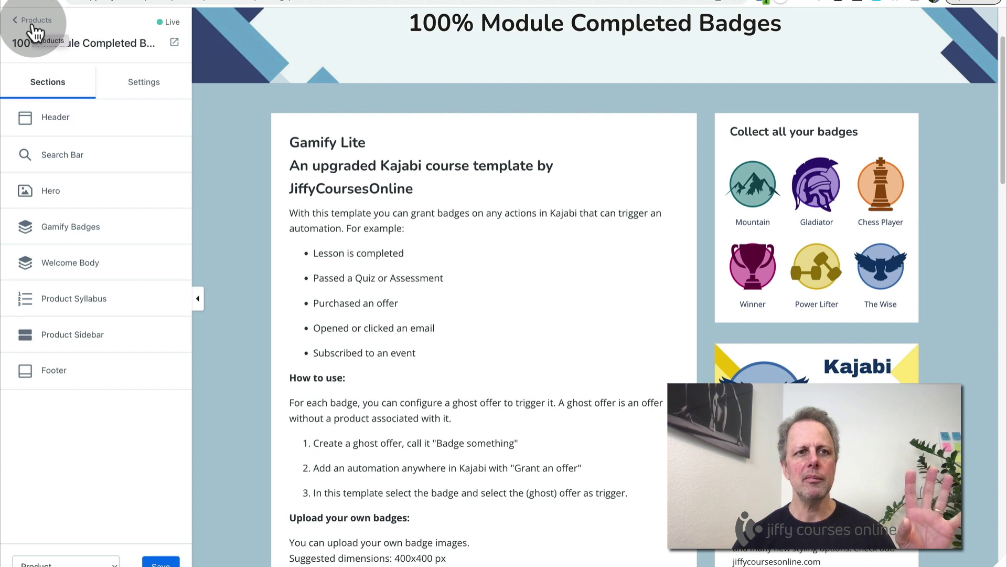
click(32, 23)
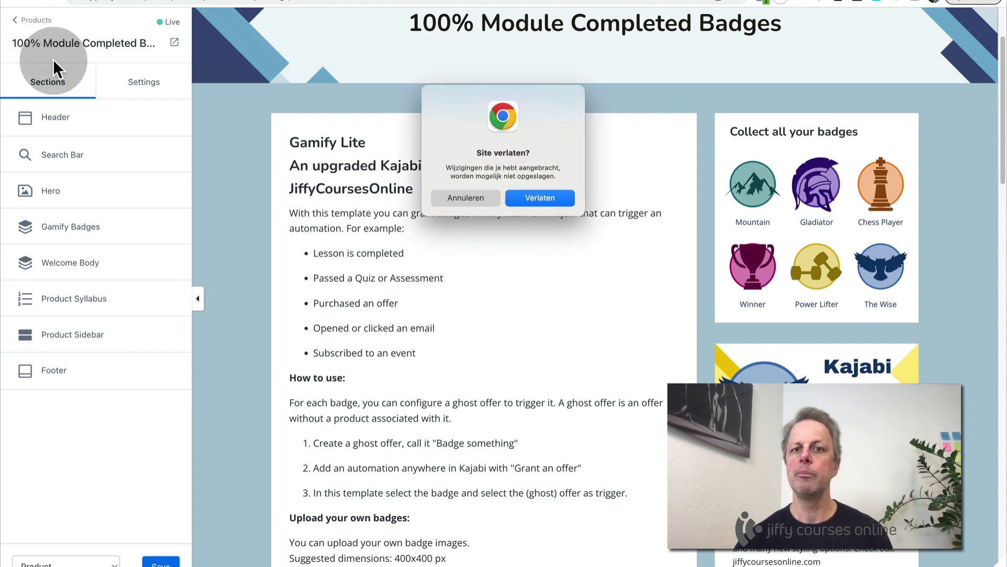
click(533, 196)
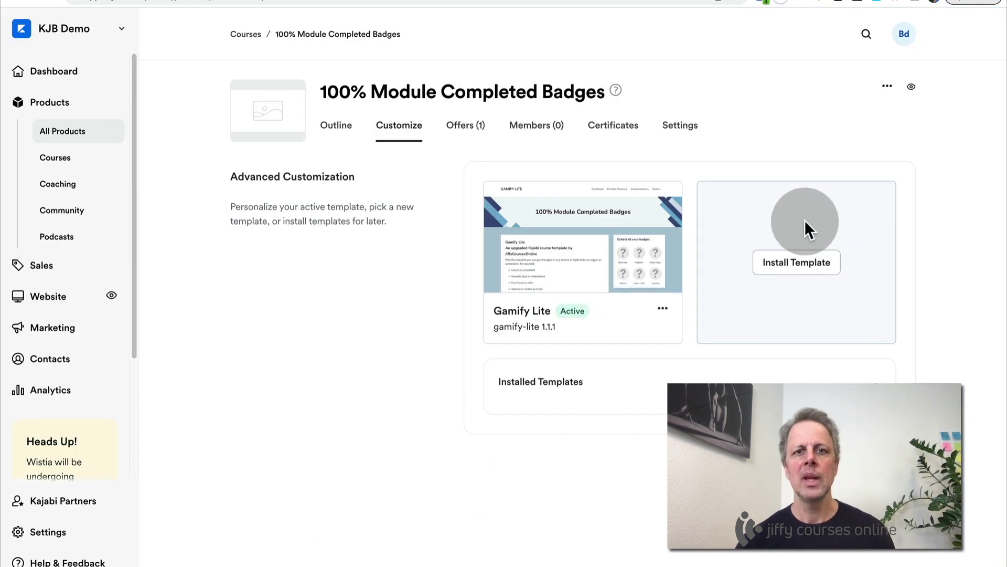
Open the Welcome to the Course lesson from the course outline and go to its automations
click(337, 132)
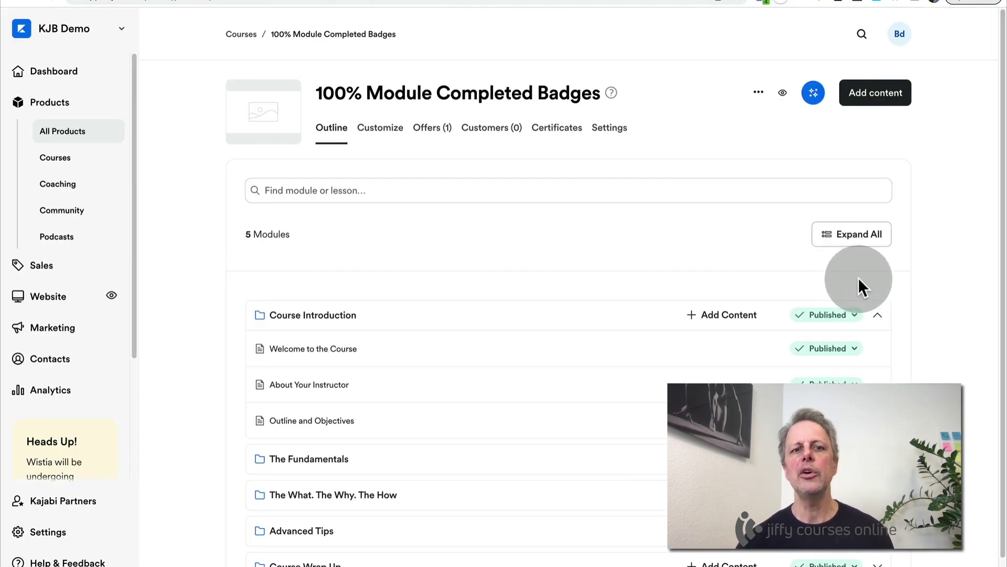
scroll(869, 286, down, 1)
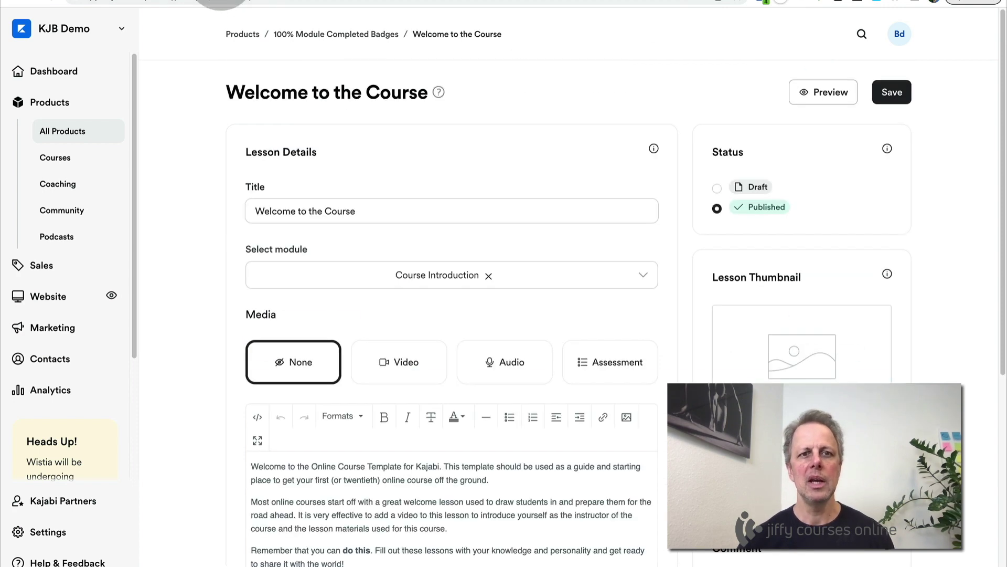
scroll(461, 250, down, 3)
scroll(460, 250, down, 3)
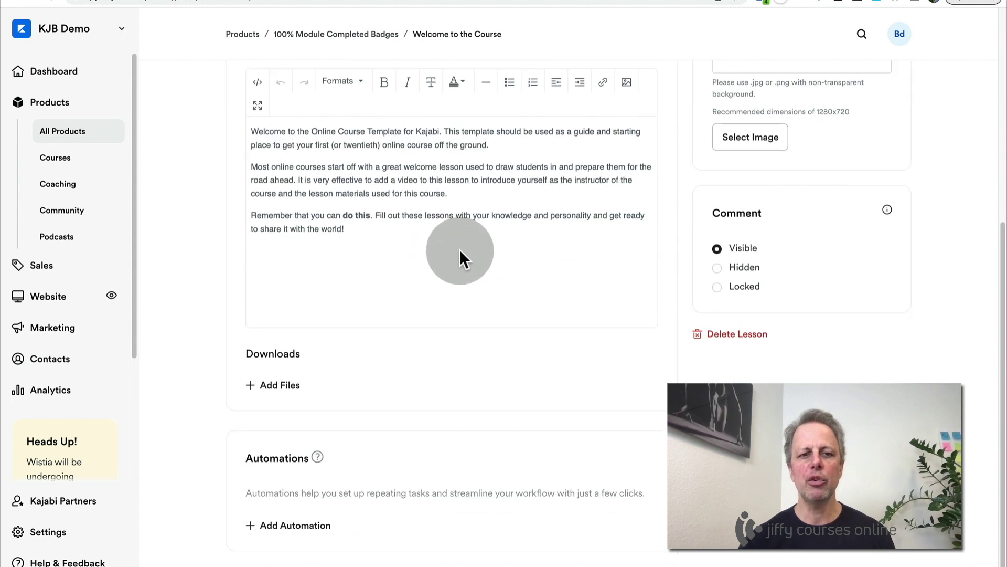
Add a lesson-completed automation to Welcome to the Course that adds the new tag "coursename - intro - lesson 1"
click(297, 525)
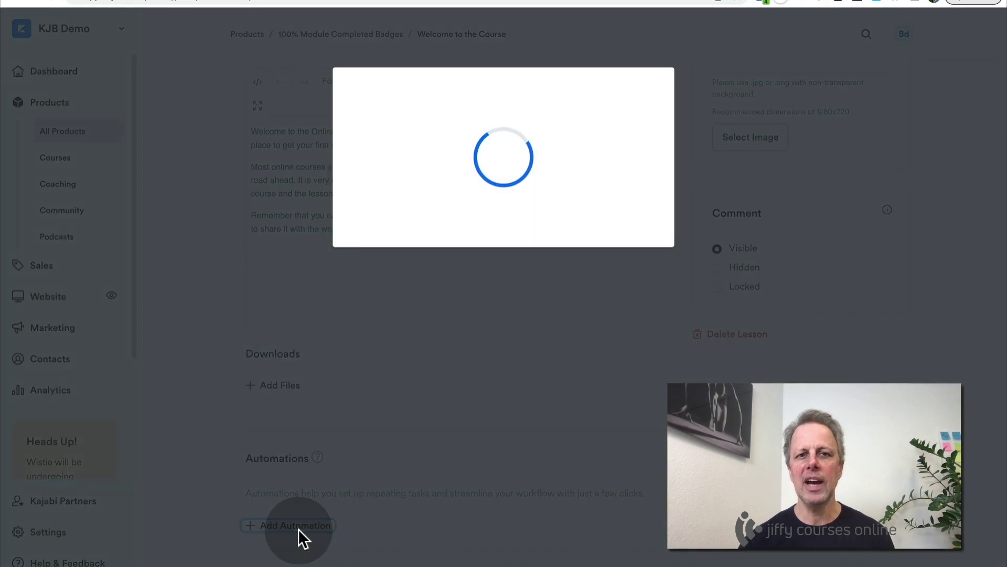
click(474, 241)
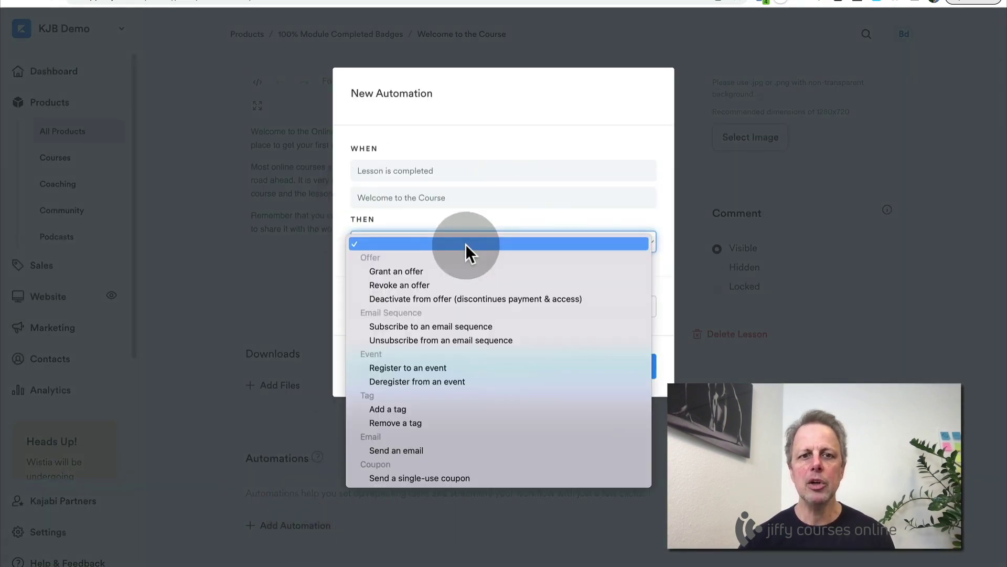
click(403, 413)
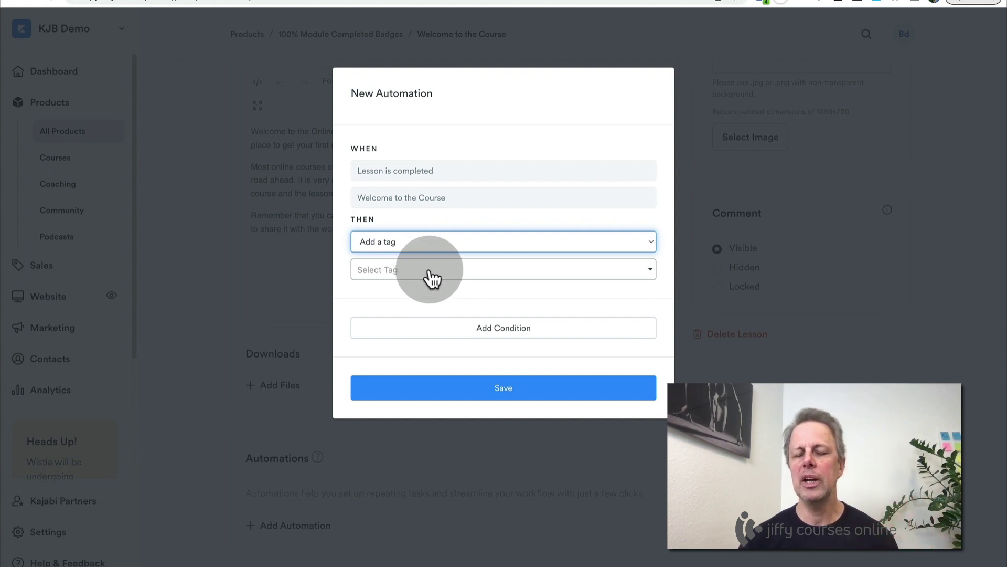
click(432, 278)
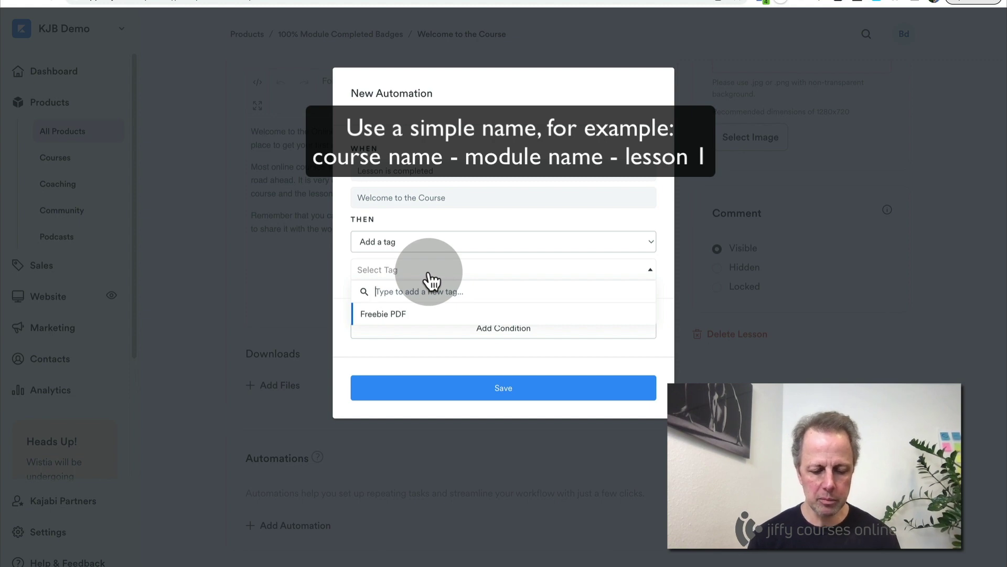
text(coursename -)
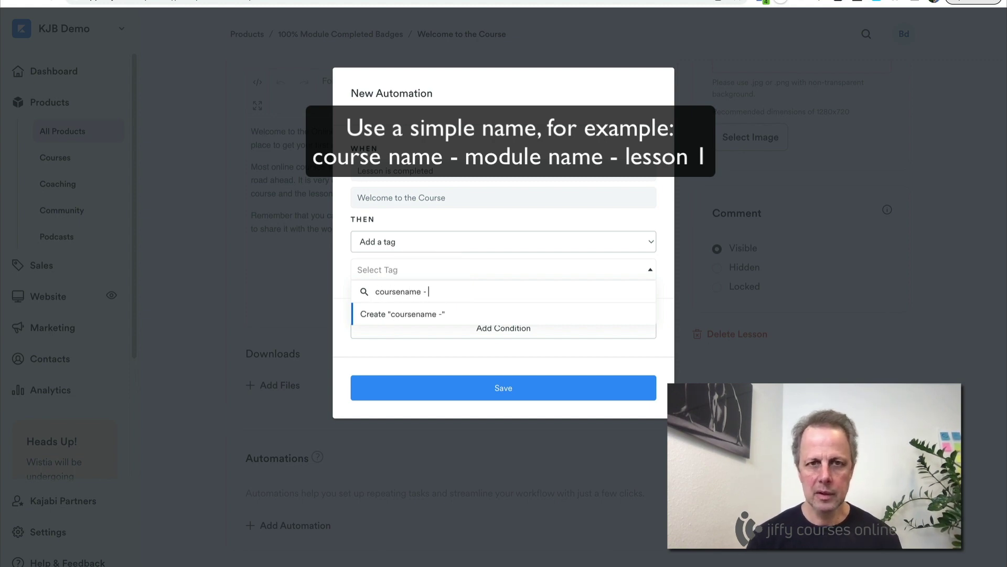
text(in)
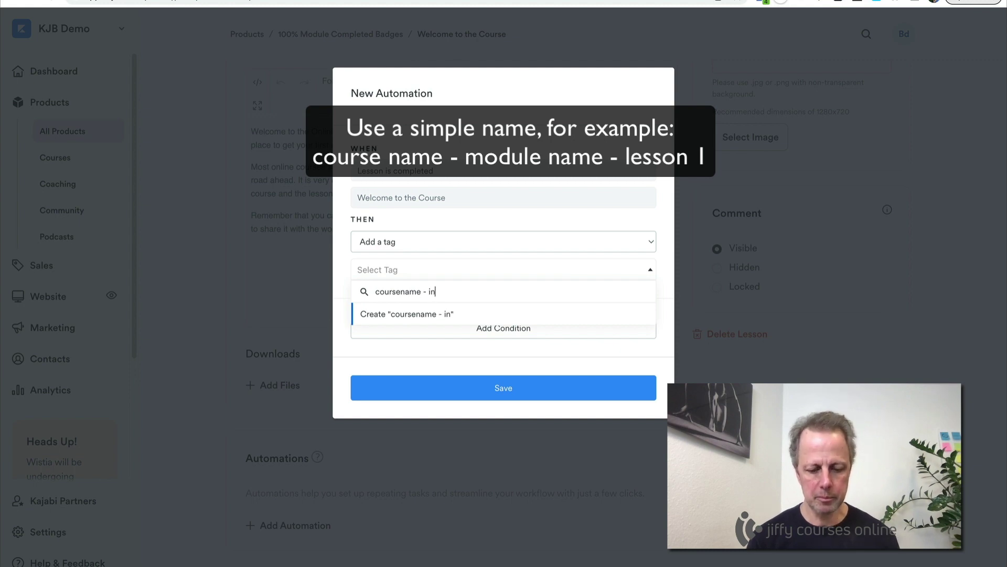
text(tro -)
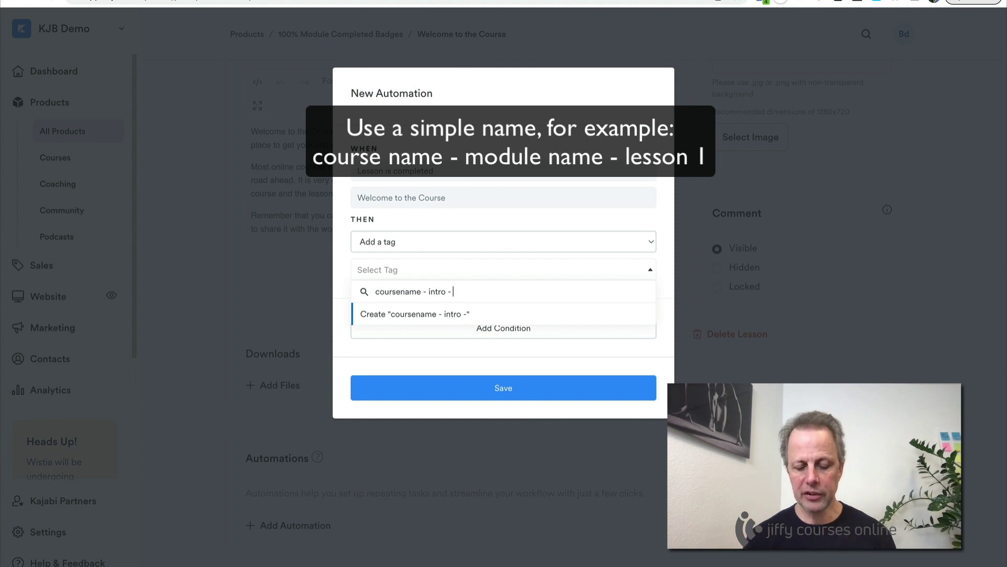
text( lesson 1)
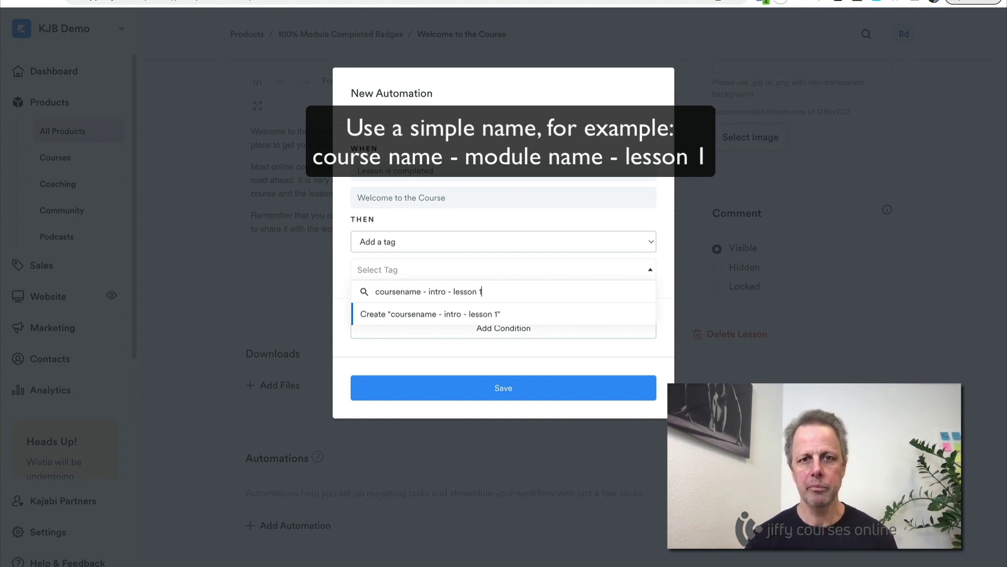
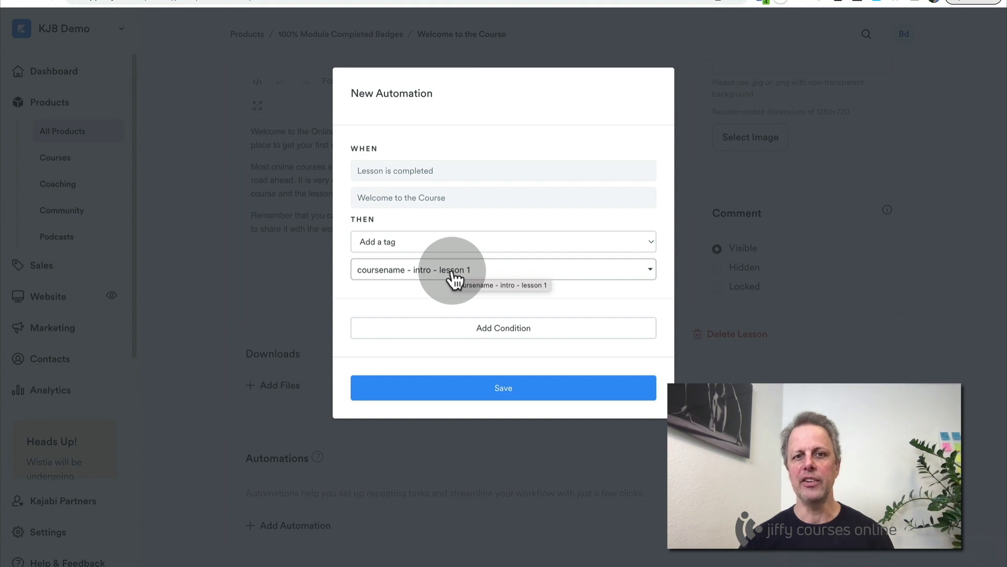
click(493, 391)
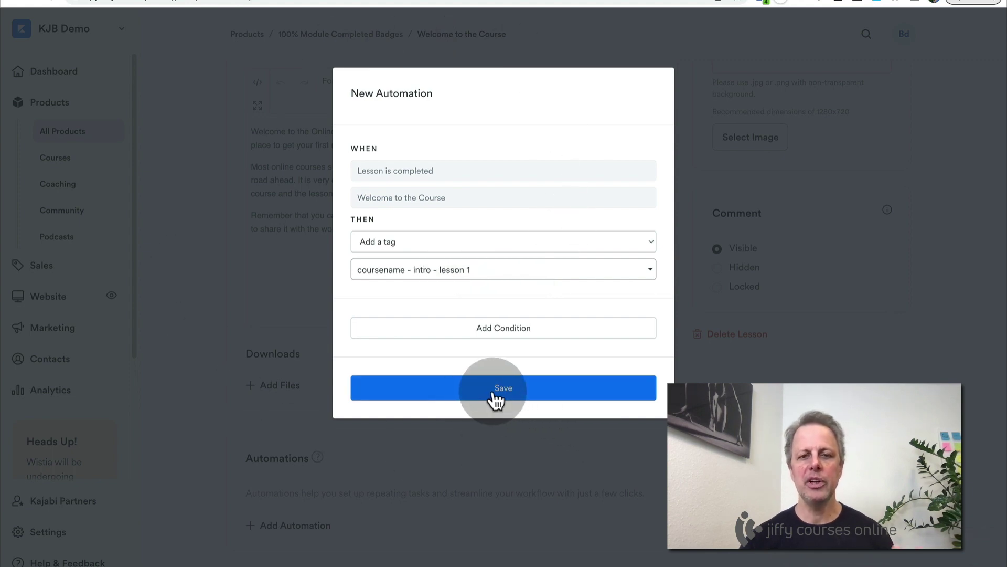
click(520, 391)
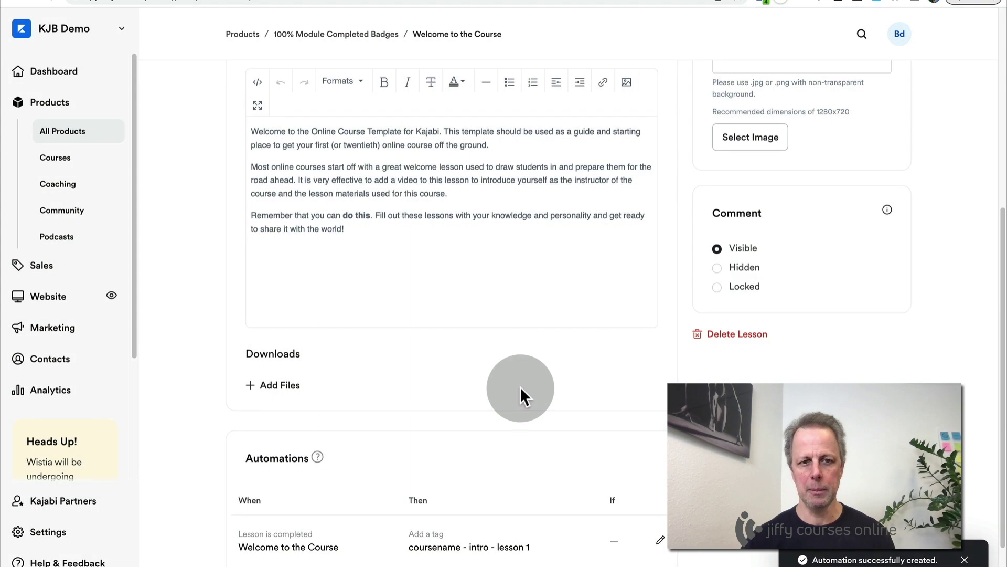
Add a second automation to the Welcome to the Course lesson that adds the new tag "check - coursename - intro"
scroll(527, 371, down, 2)
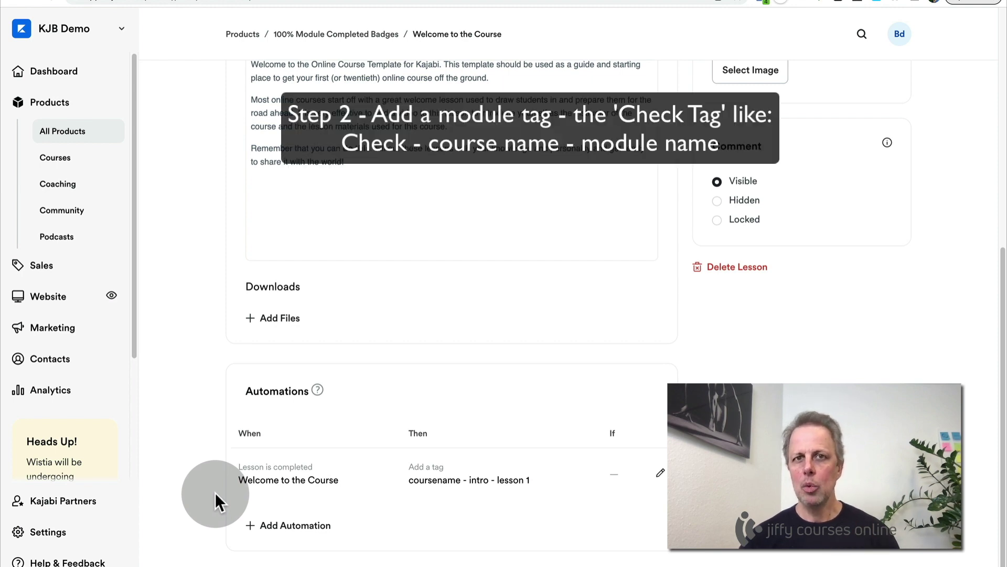
click(283, 526)
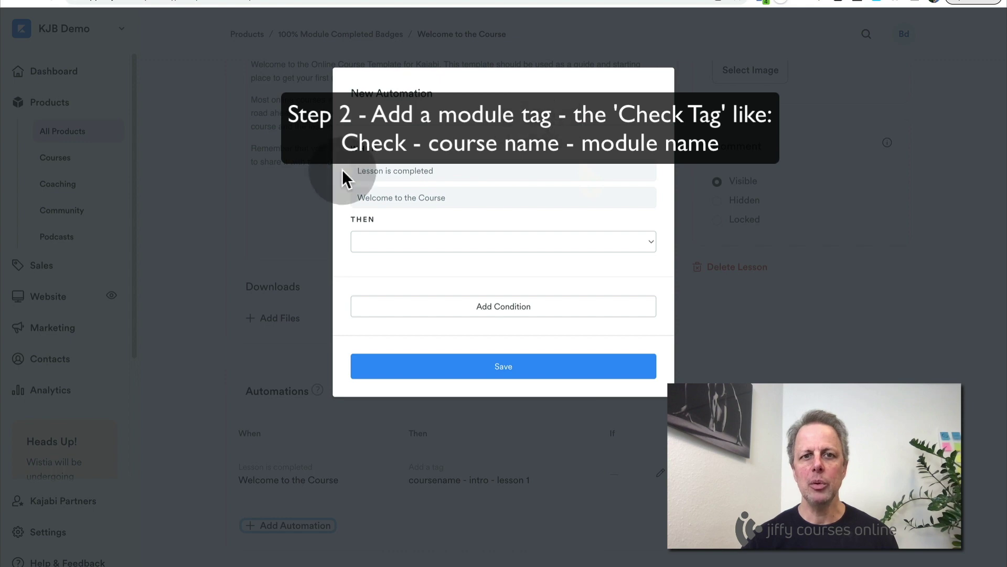
click(461, 243)
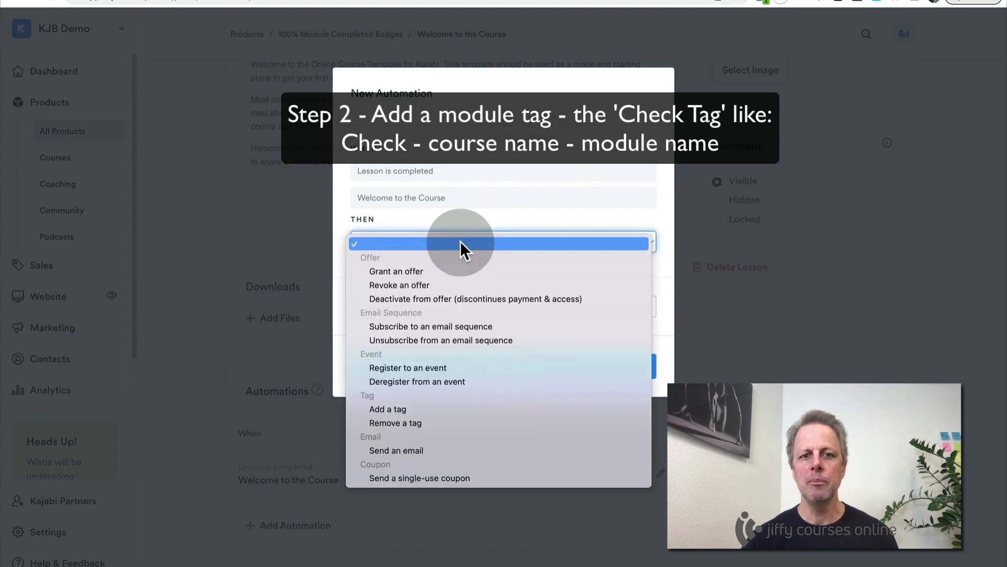
click(453, 408)
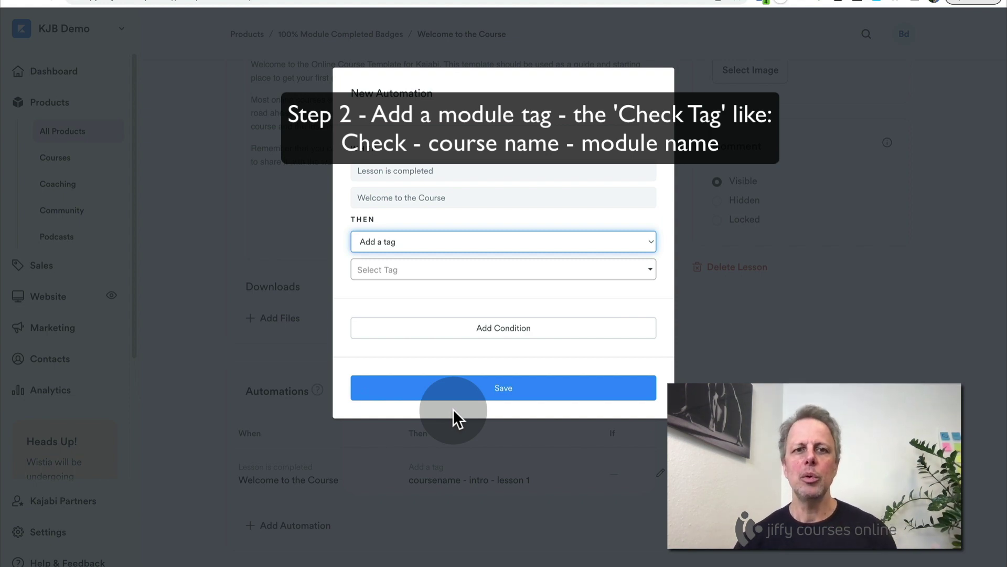
click(422, 282)
text(check - coursename - intro)
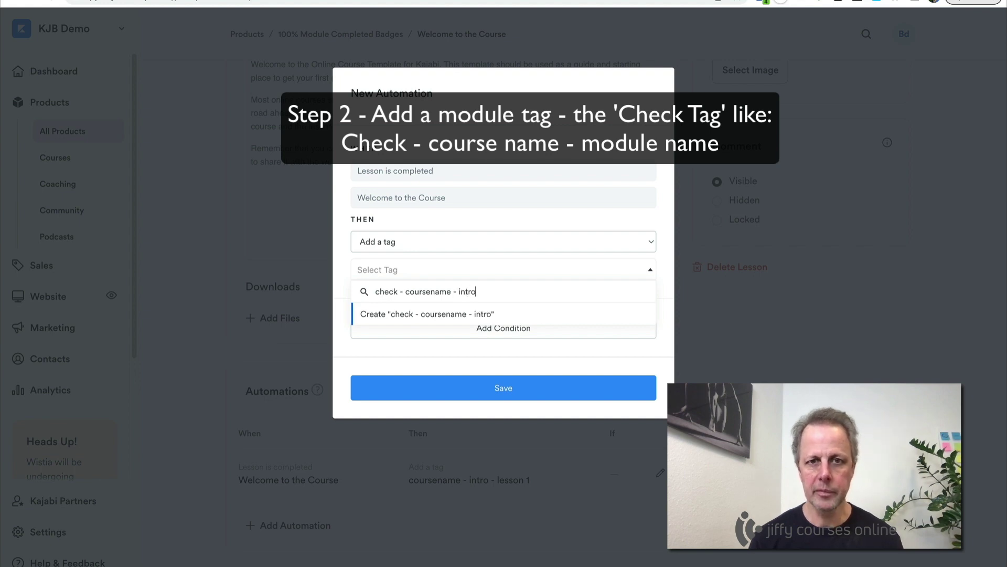
key(Return)
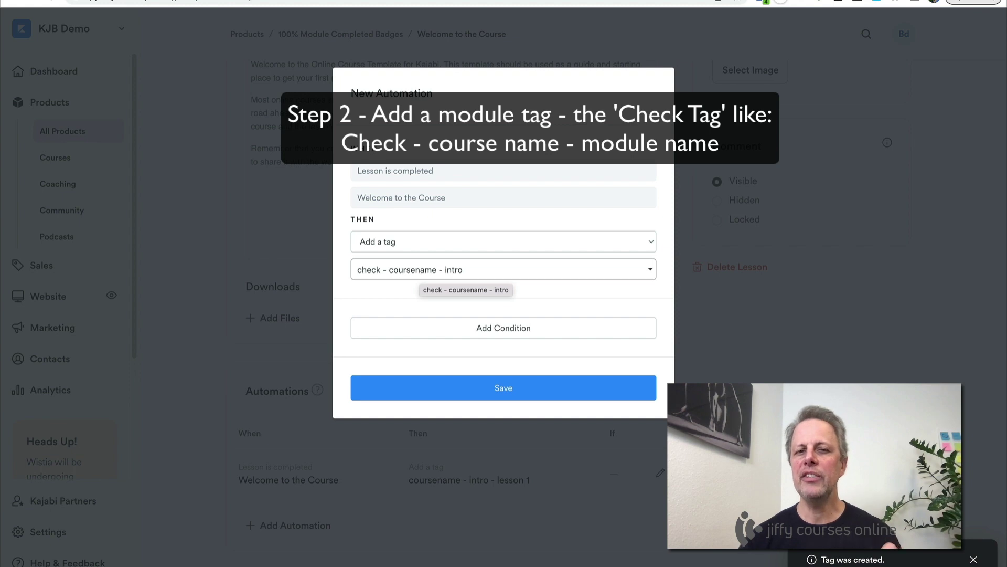
click(543, 396)
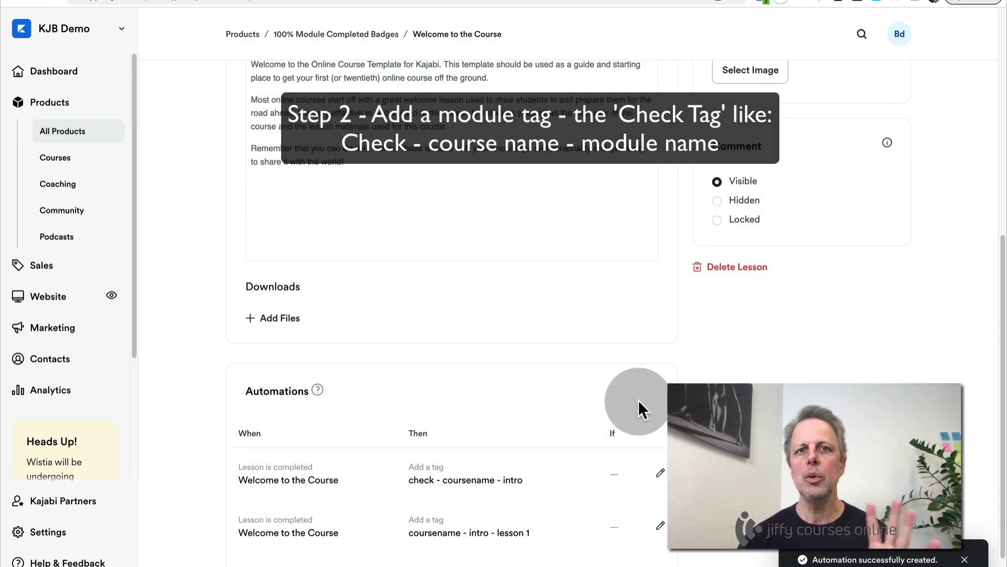
Add a lesson-completed automation to the About Your Instructor lesson that adds the new tag "coursename - intro - lesson 2"
scroll(638, 412, down, 2)
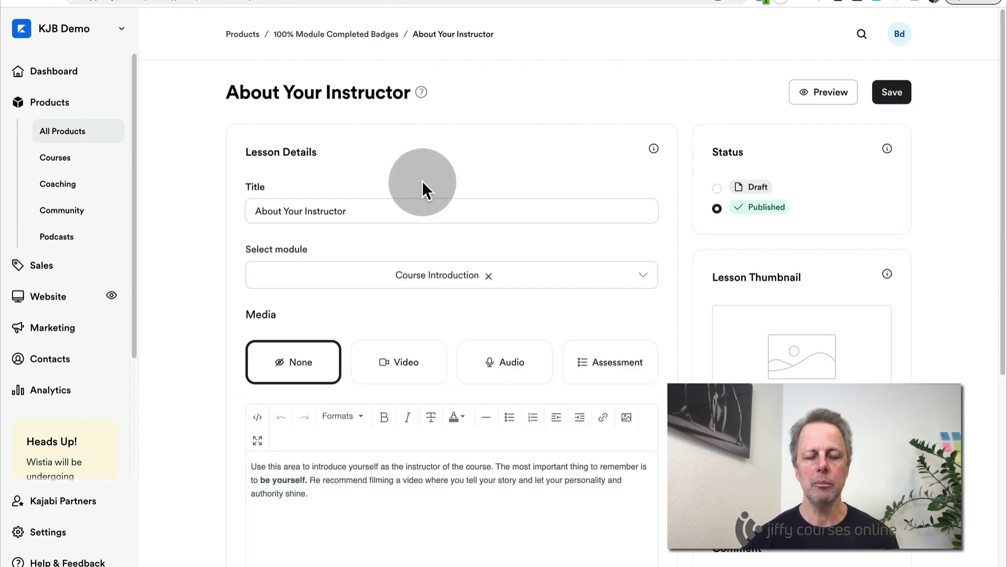
scroll(410, 184, down, 6)
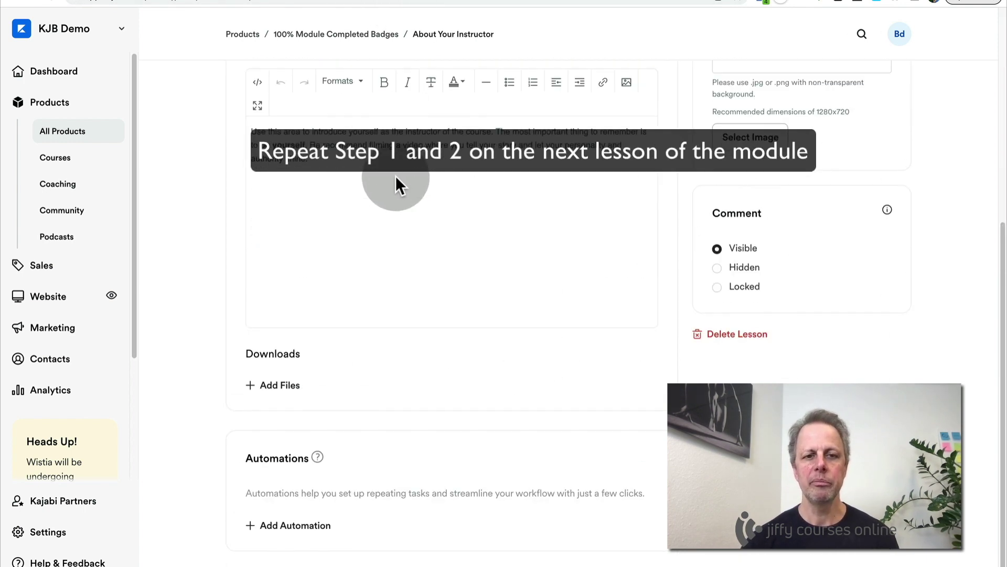
click(283, 522)
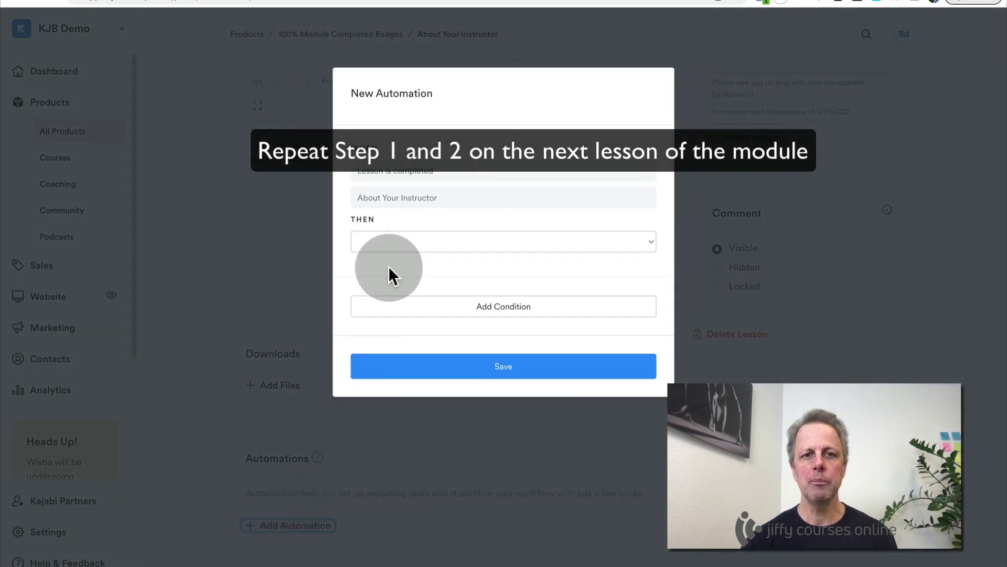
click(392, 244)
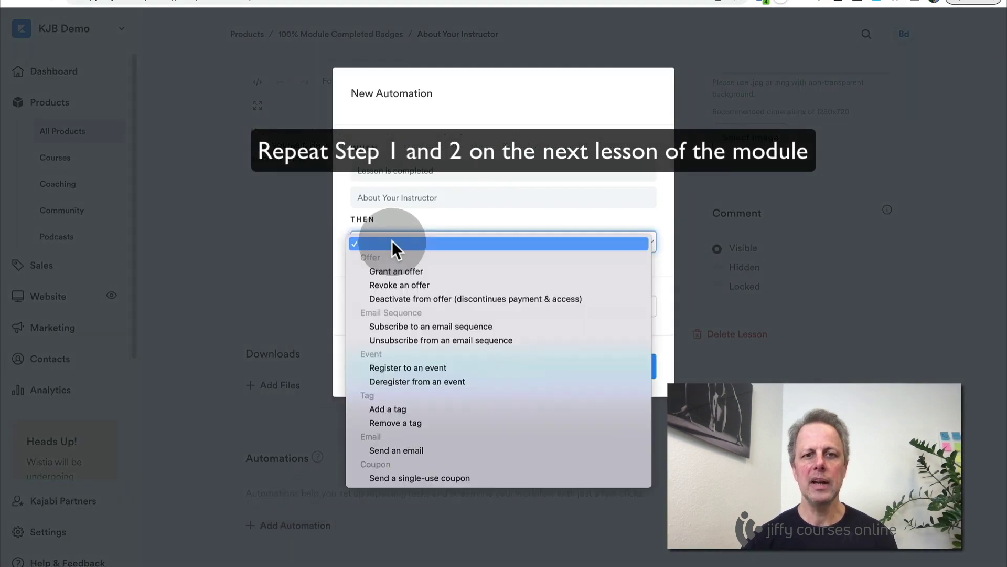
click(416, 405)
click(411, 275)
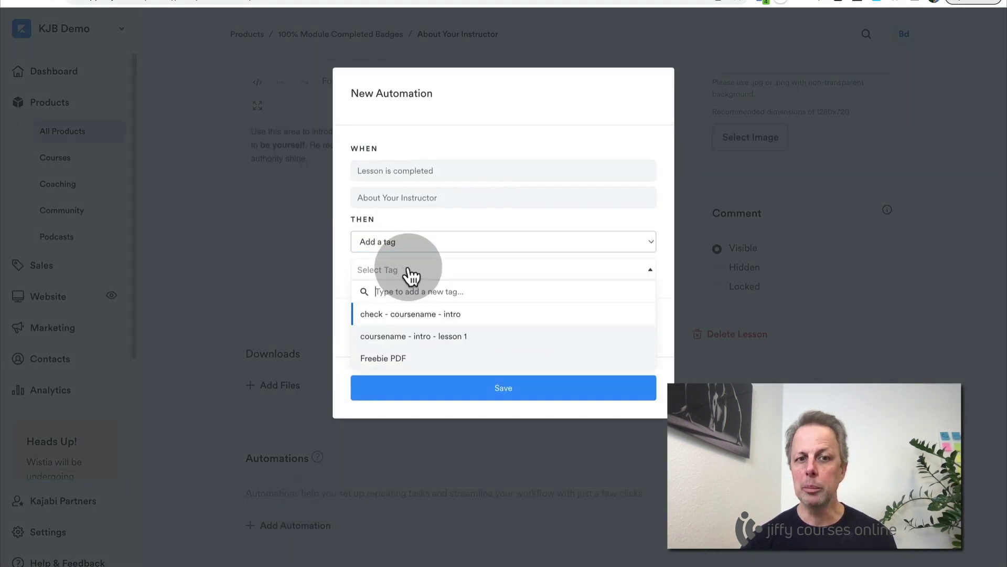
text(course)
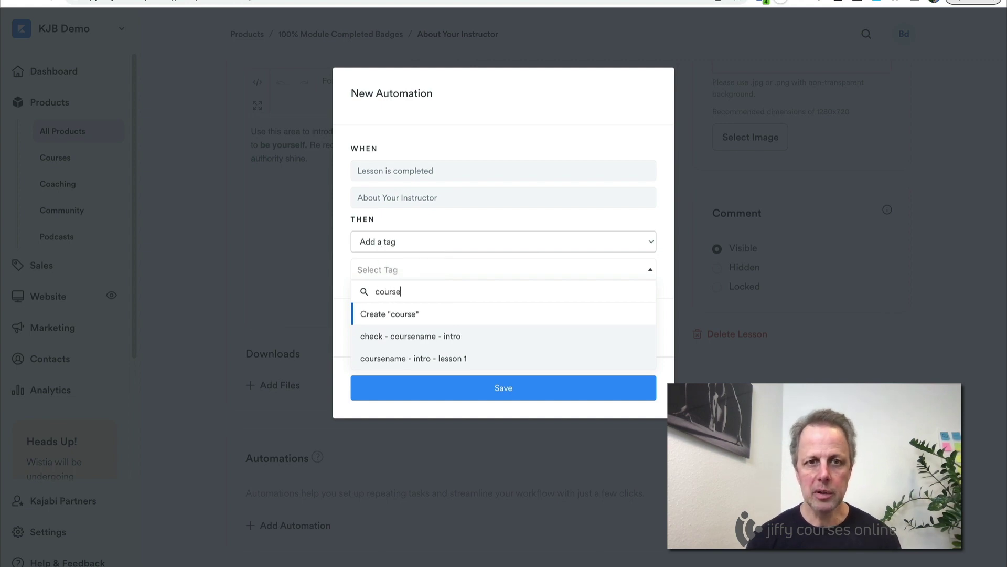
text(name - introi)
key(BackSpace)
text(- lesson 2)
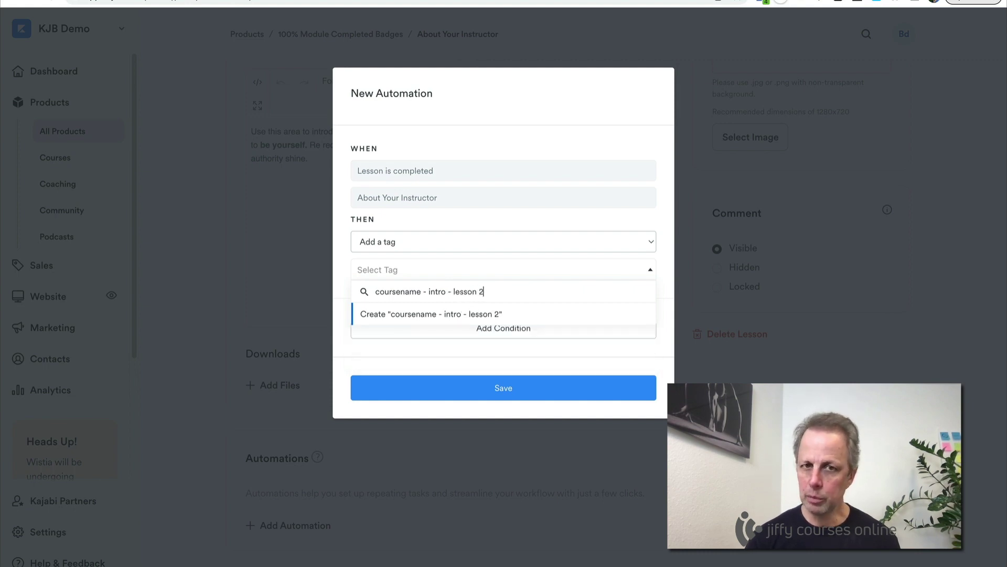
key(Return)
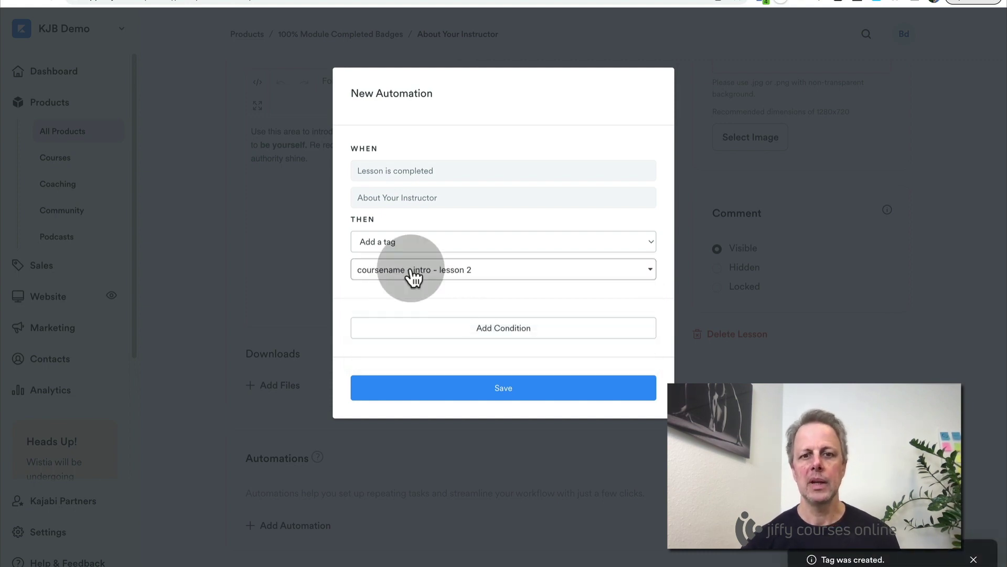
click(512, 387)
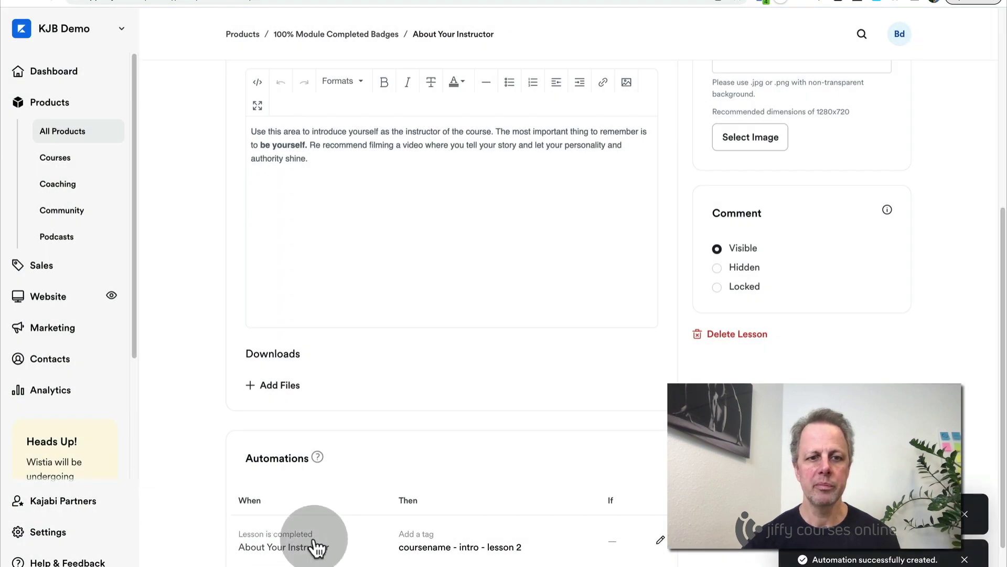
Add a second automation to the About Your Instructor lesson that adds the existing tag "check - coursename - intro"
scroll(294, 472, down, 1)
click(289, 525)
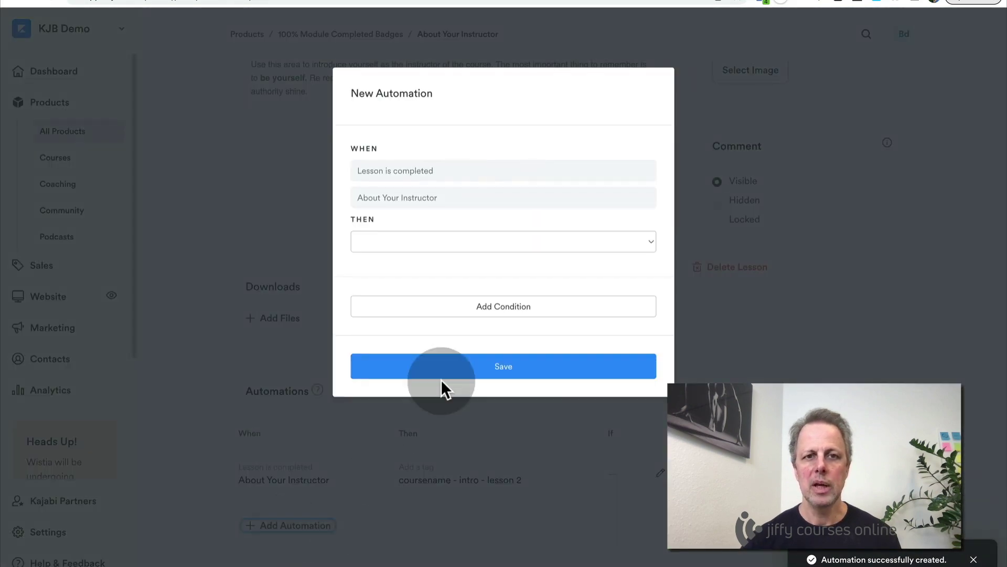
click(456, 241)
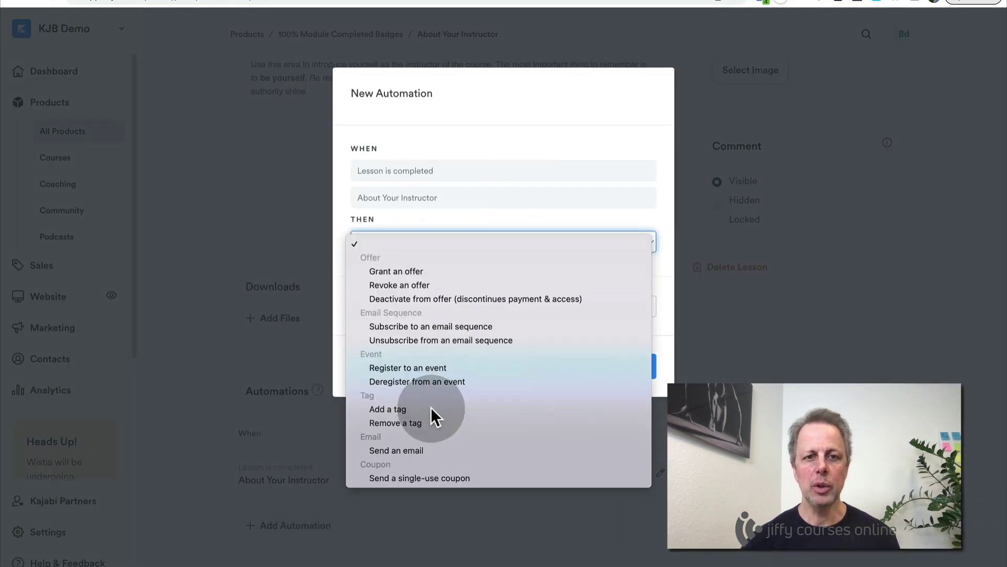
click(430, 407)
click(407, 271)
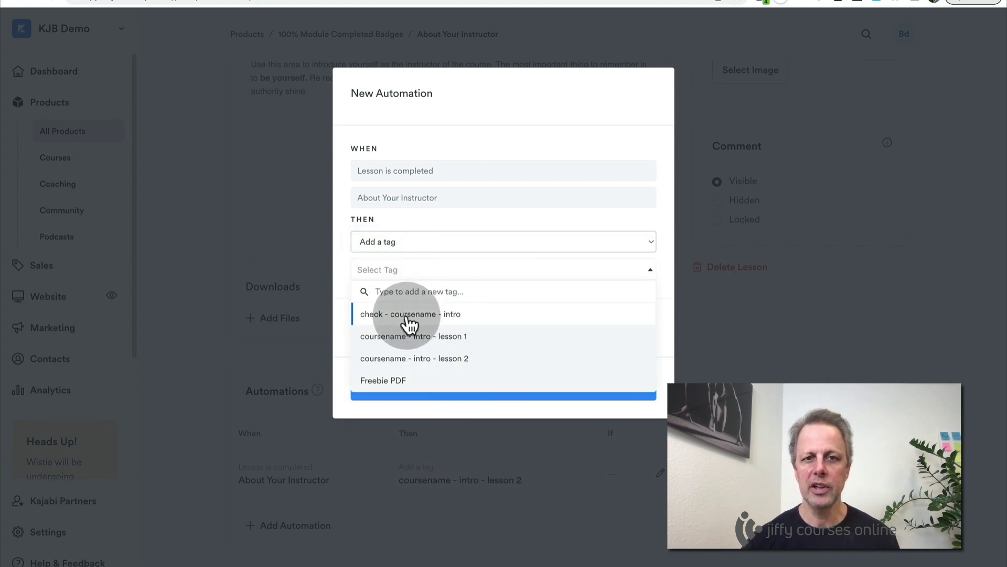
click(445, 317)
click(486, 405)
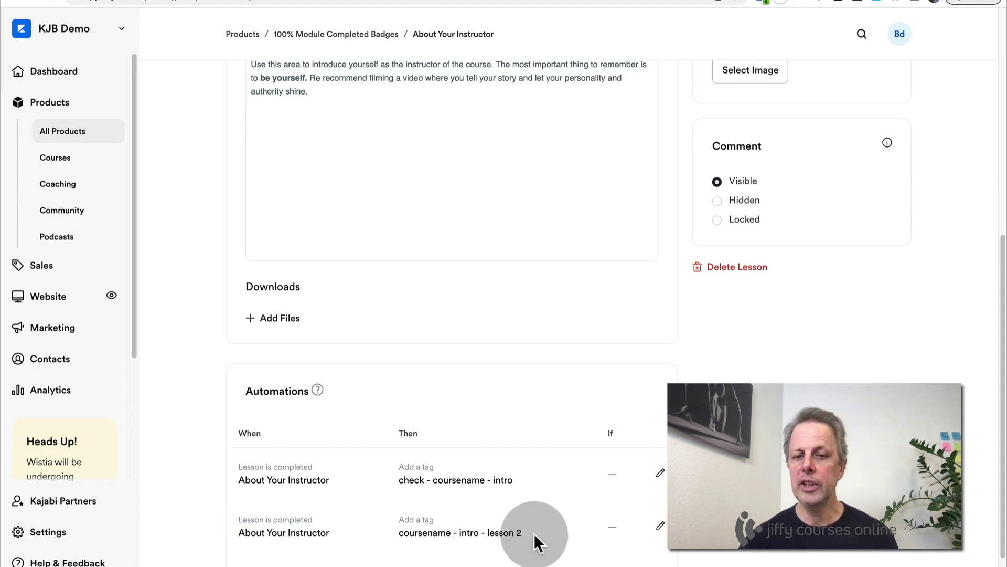
drag(533, 534, 490, 533)
drag(513, 480, 407, 479)
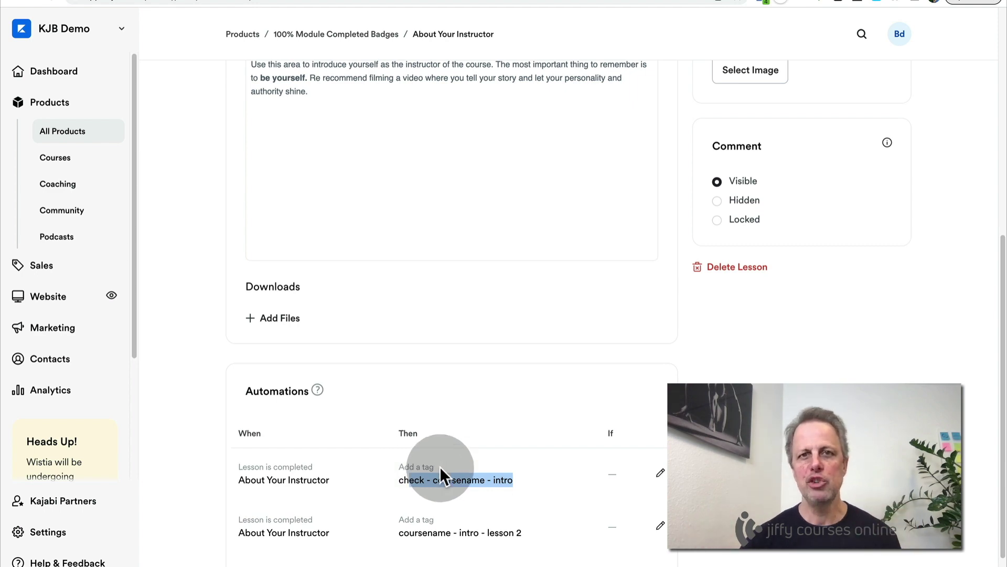
Switch to the Outline and Objectives lesson and add a lesson-completed automation that adds the new tag "coursename - intro - lesson 3"
click(530, 1)
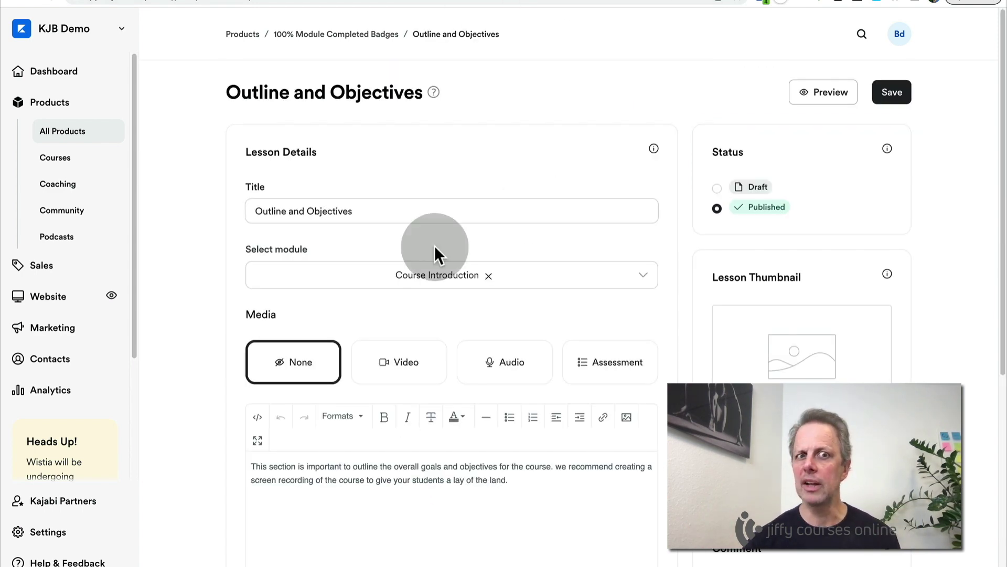
scroll(450, 252, down, 6)
click(283, 526)
click(389, 241)
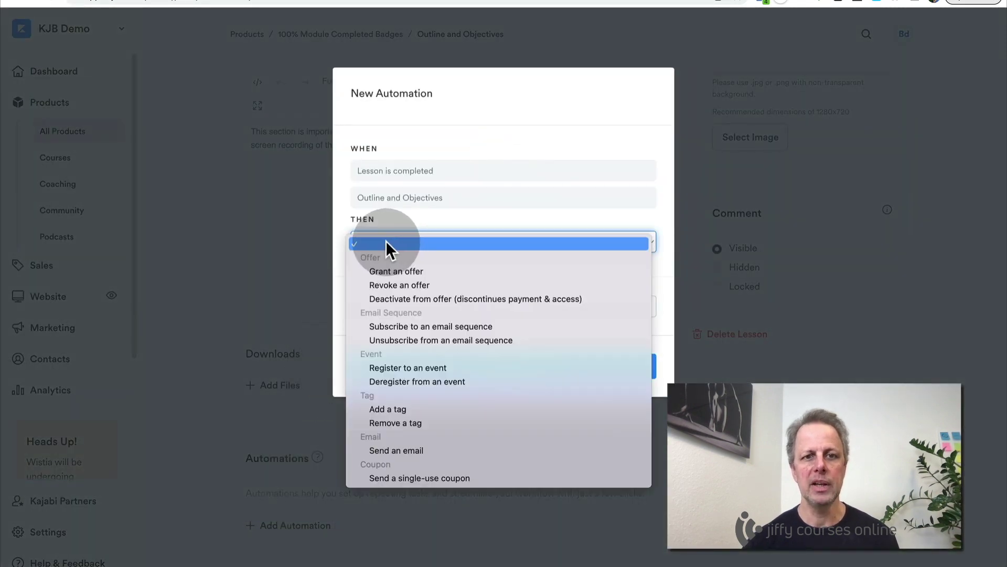
click(418, 409)
click(396, 278)
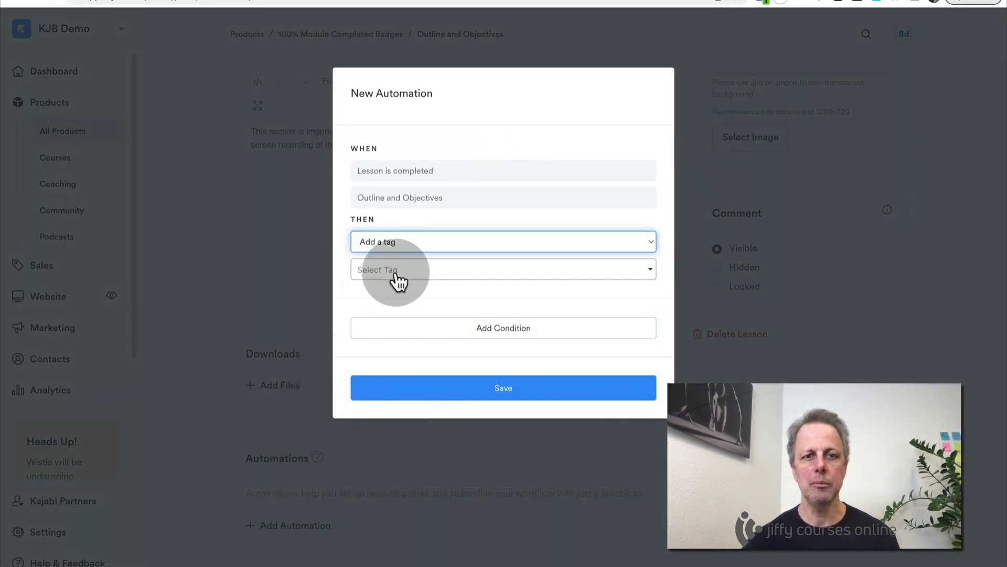
text(coursename - int)
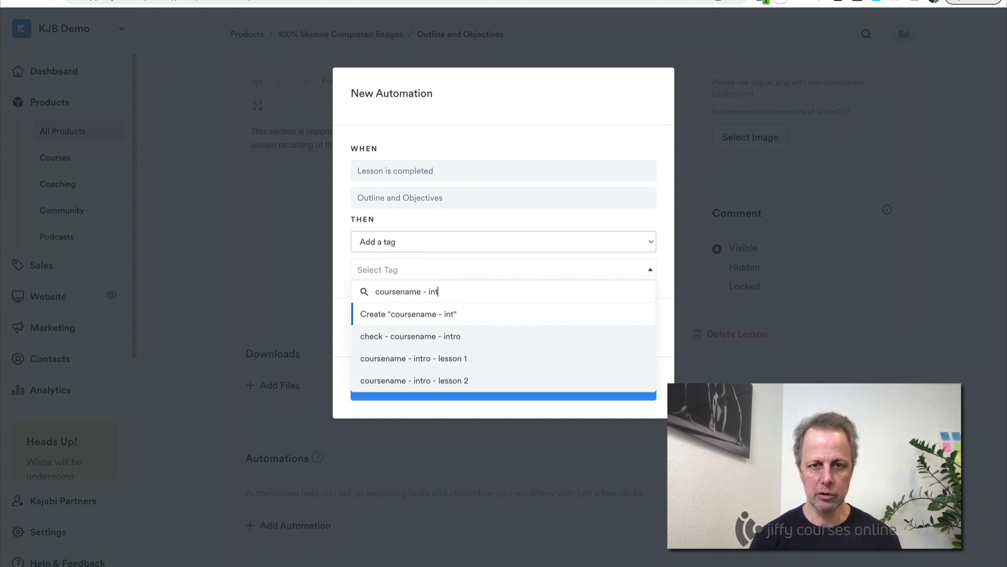
text(ro -)
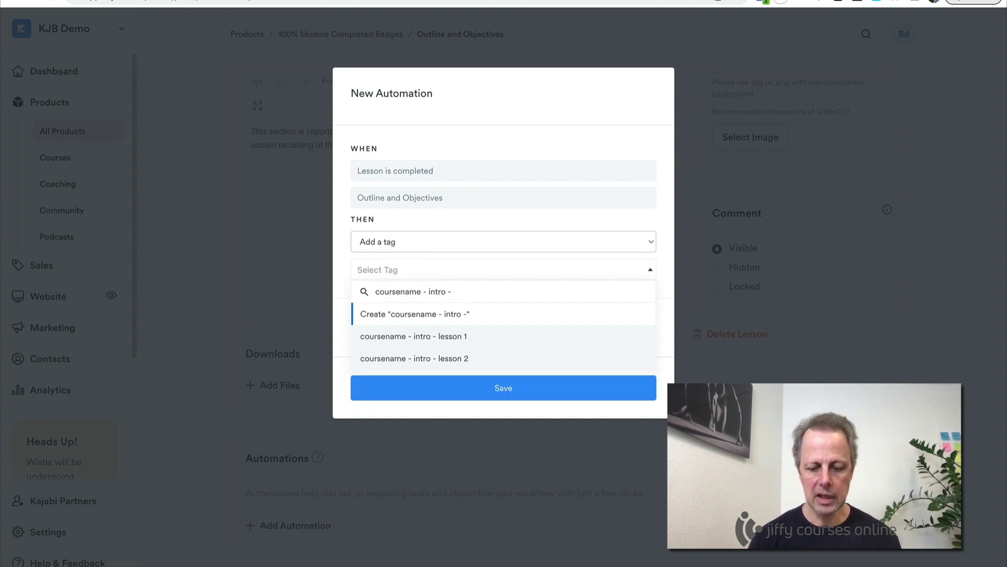
text( lesson 3)
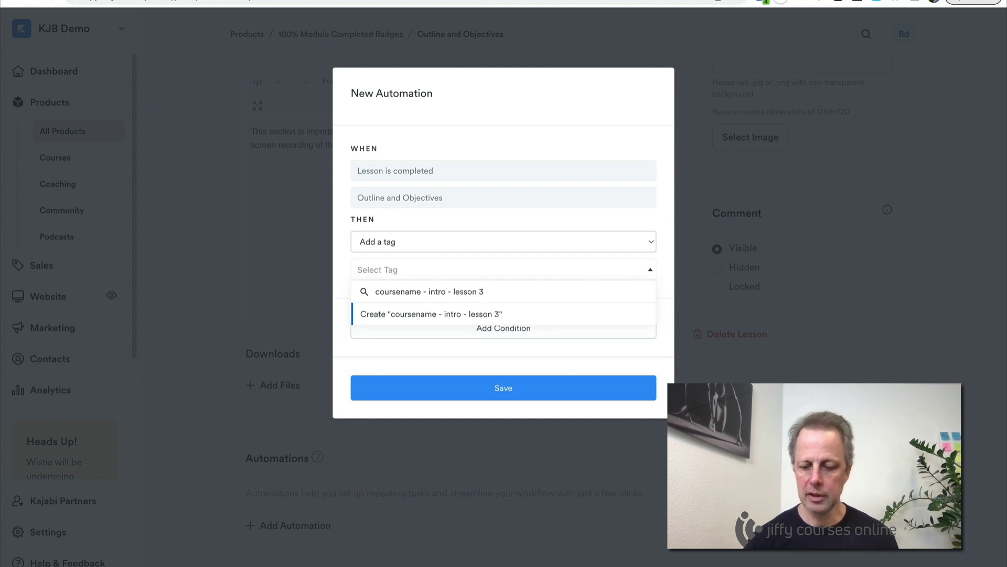
key(Return)
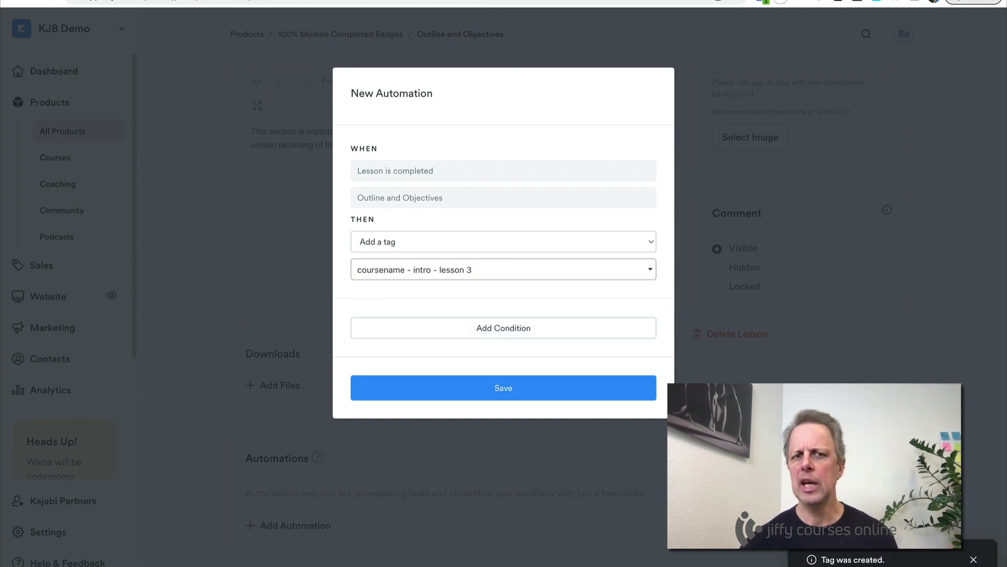
click(475, 388)
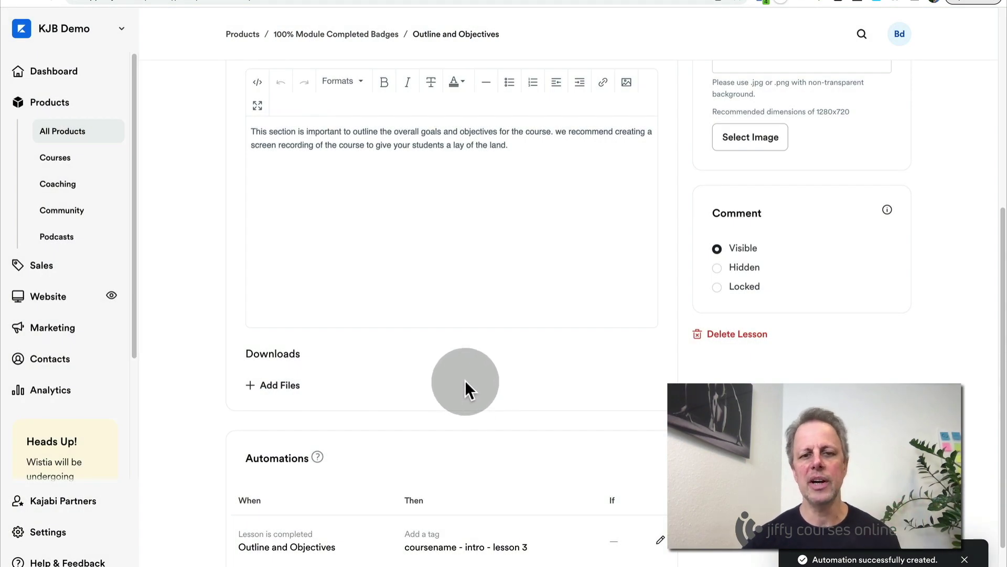
Add a second automation to the Outline and Objectives lesson that adds the existing tag "check - coursename - intro"
scroll(471, 379, down, 2)
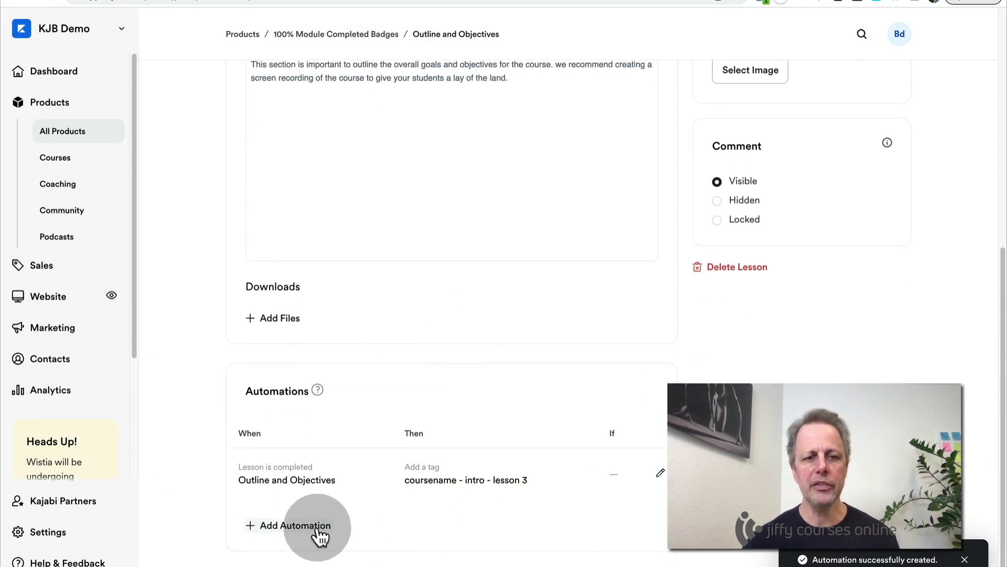
click(308, 525)
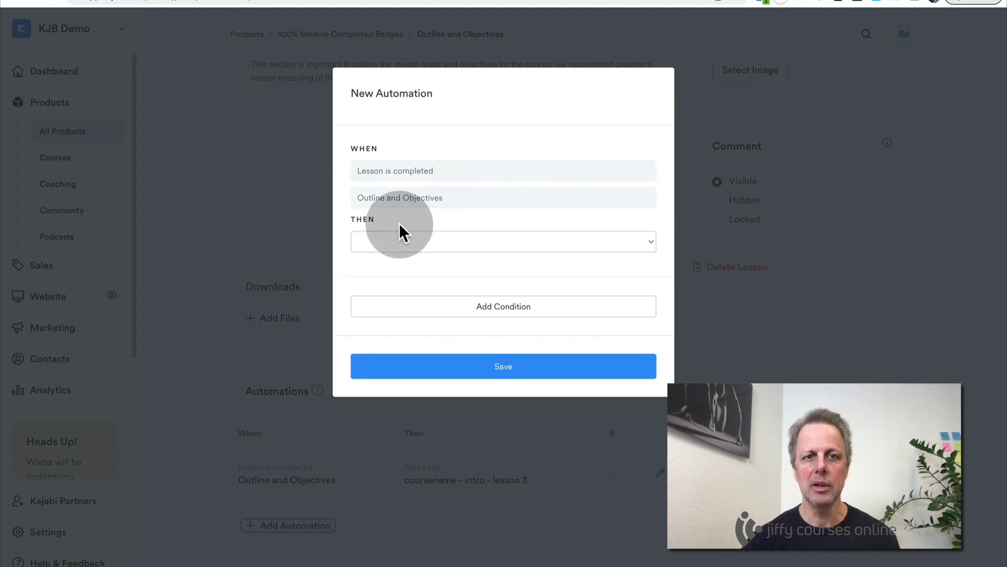
click(406, 240)
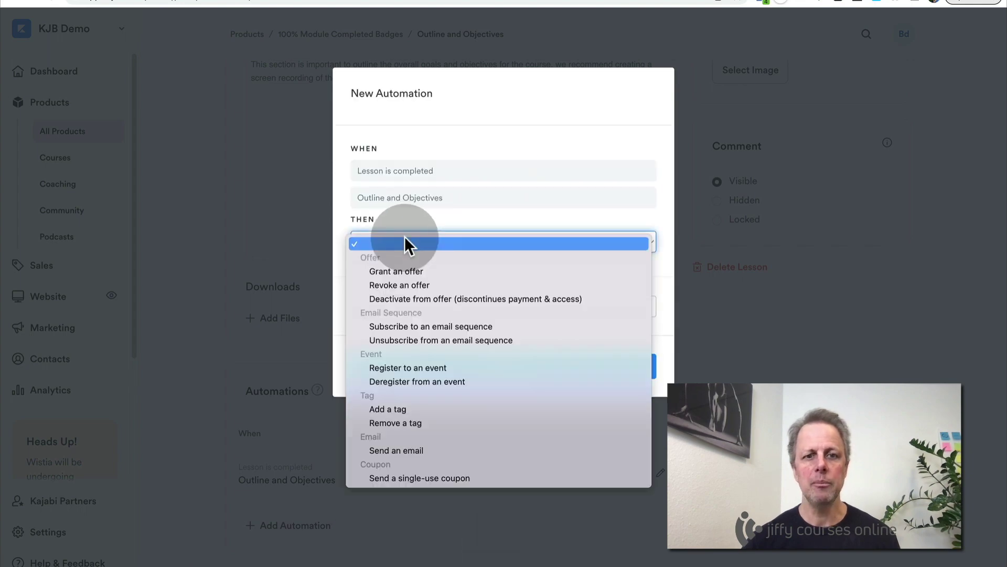
click(399, 409)
click(407, 270)
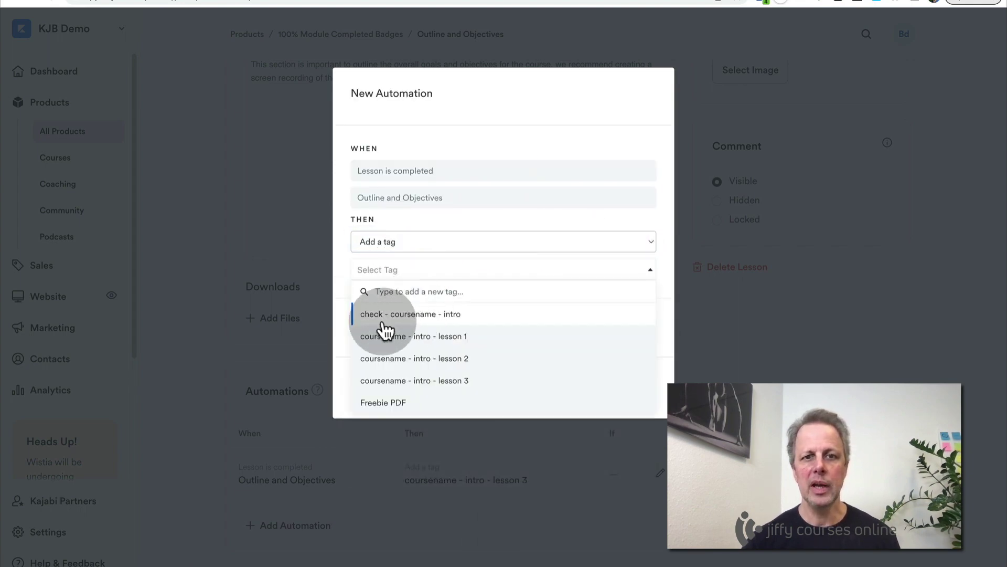
click(418, 315)
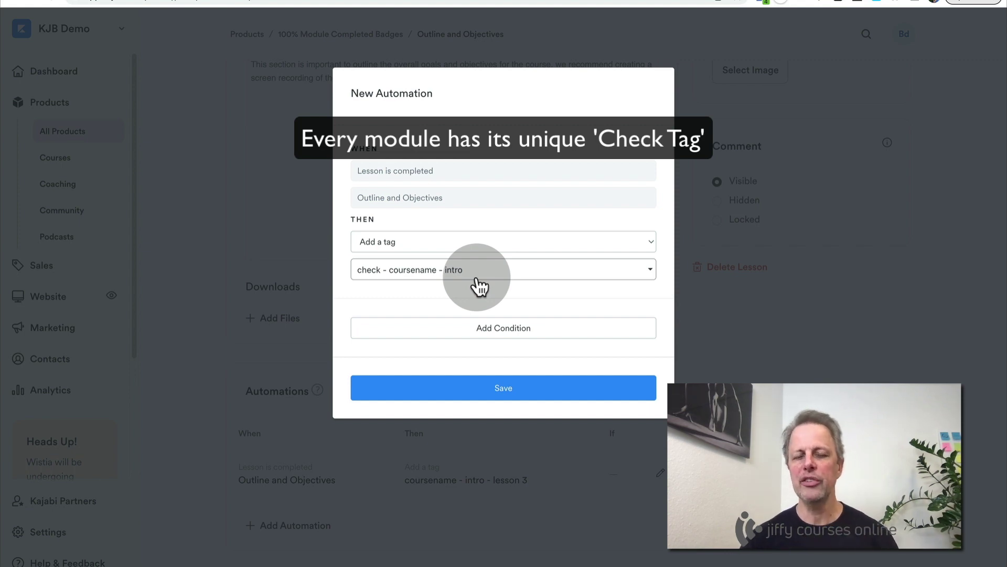
click(484, 390)
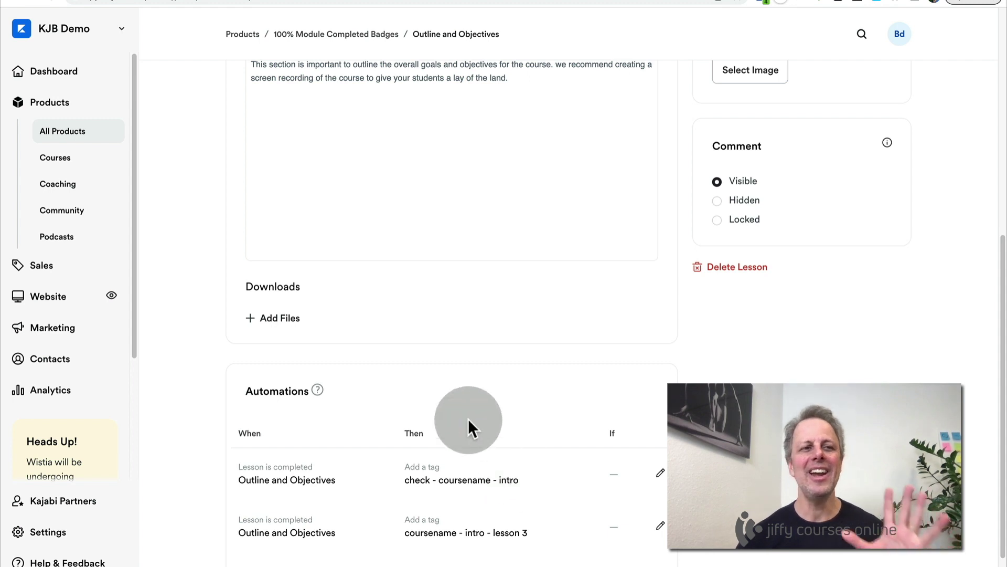
Go to the site-wide marketing automations and look over the lesson automations in the list
click(53, 332)
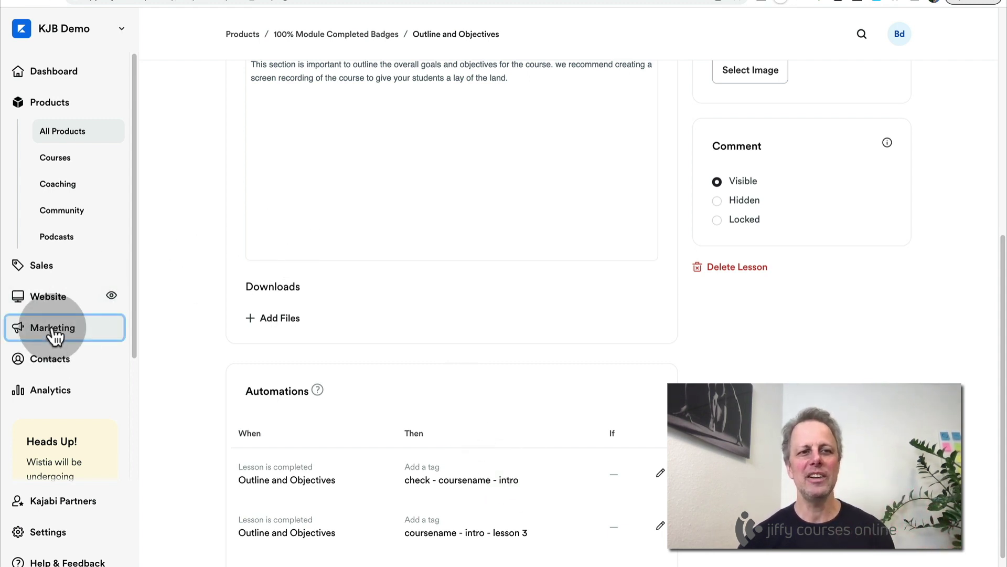
click(62, 308)
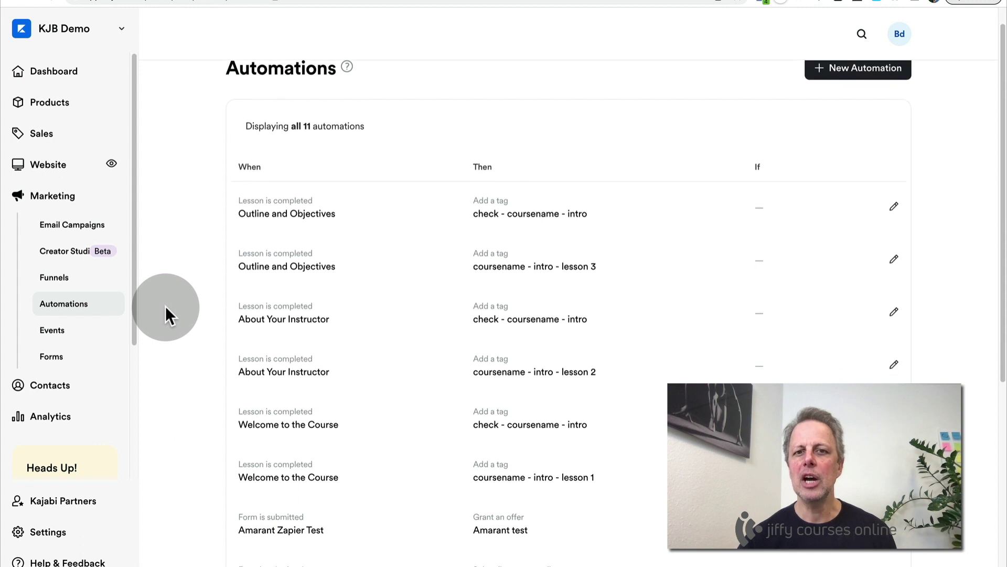
scroll(166, 307, down, 2)
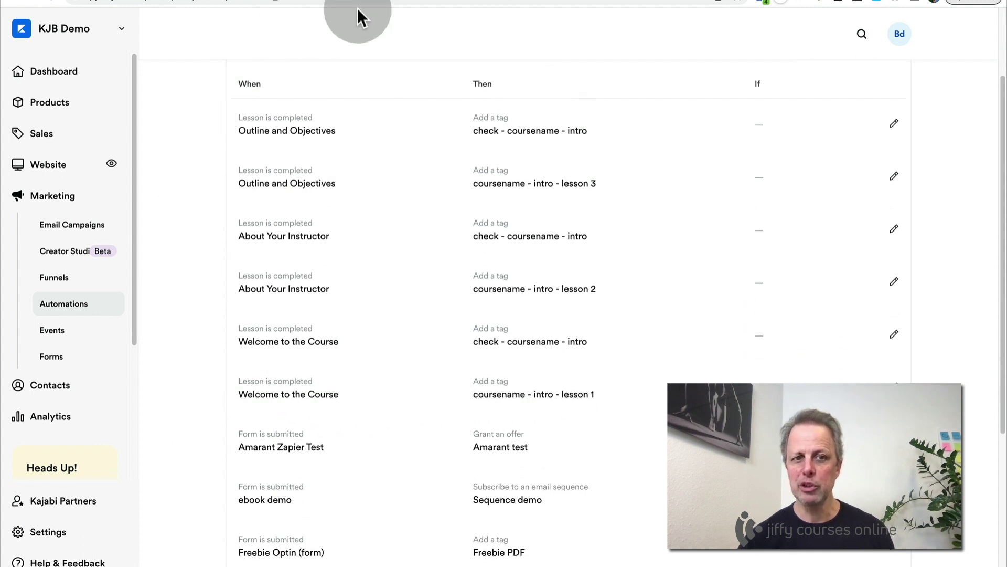
scroll(189, 308, up, 2)
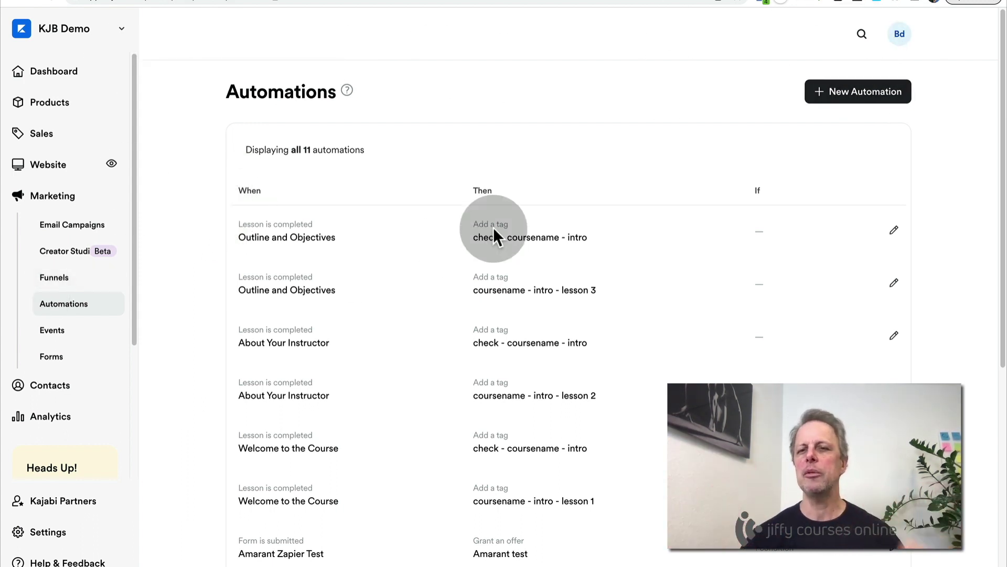
Start a new automation triggered when the tag "check - coursename - intro" is added
click(864, 92)
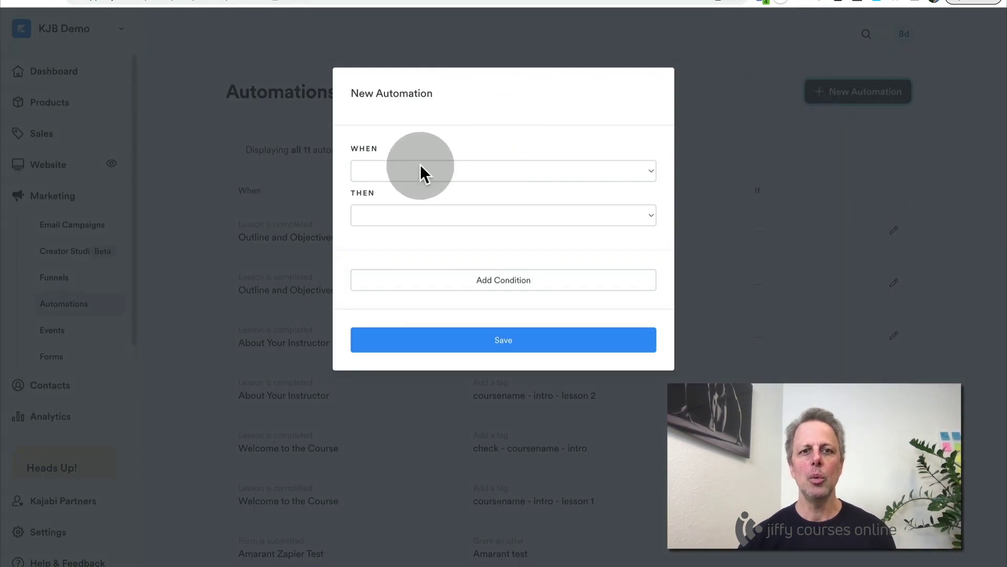
click(420, 164)
click(423, 222)
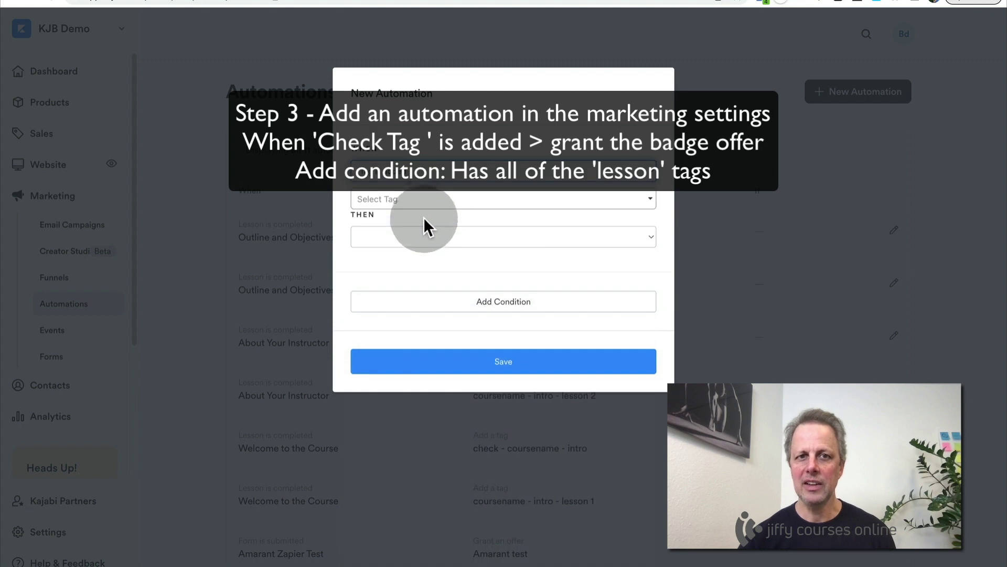
click(423, 202)
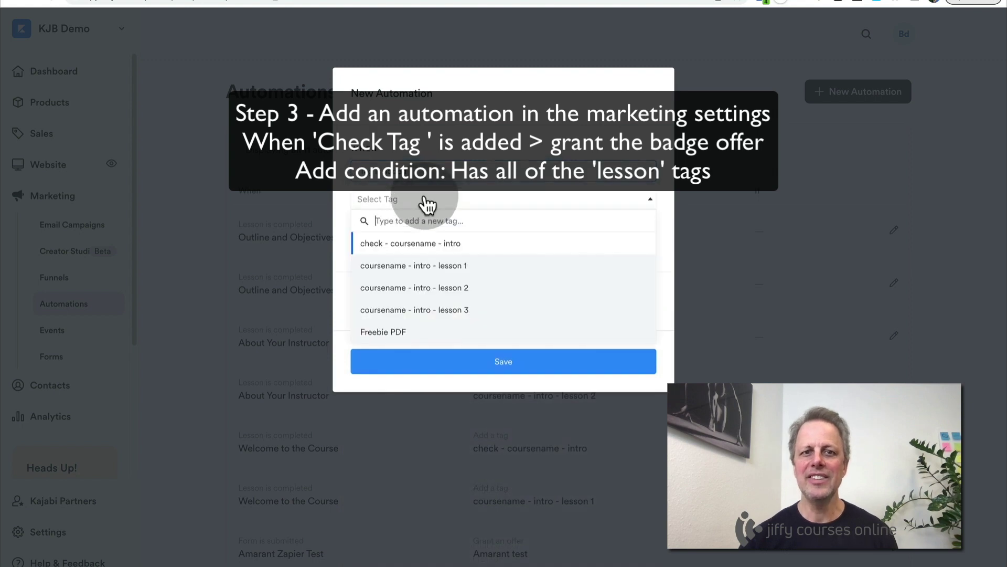
click(424, 244)
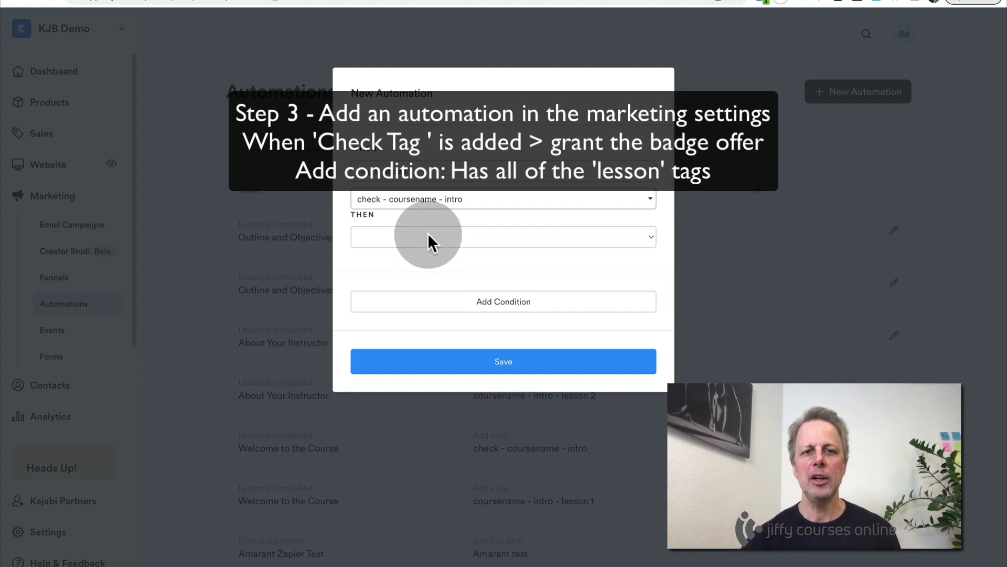
Have the automation grant the "badge demo" offer without sending the offer grant email
click(426, 237)
click(425, 266)
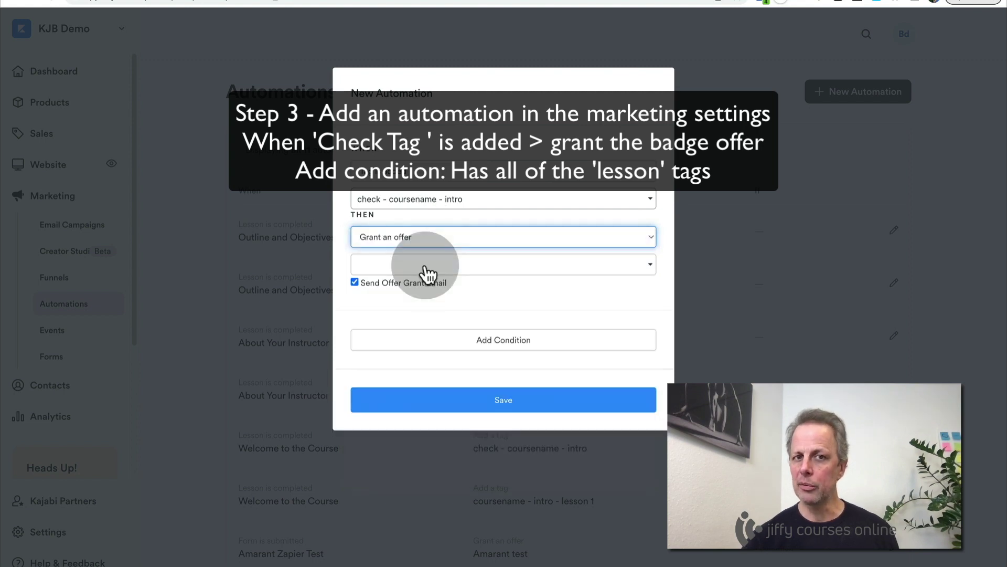
click(428, 268)
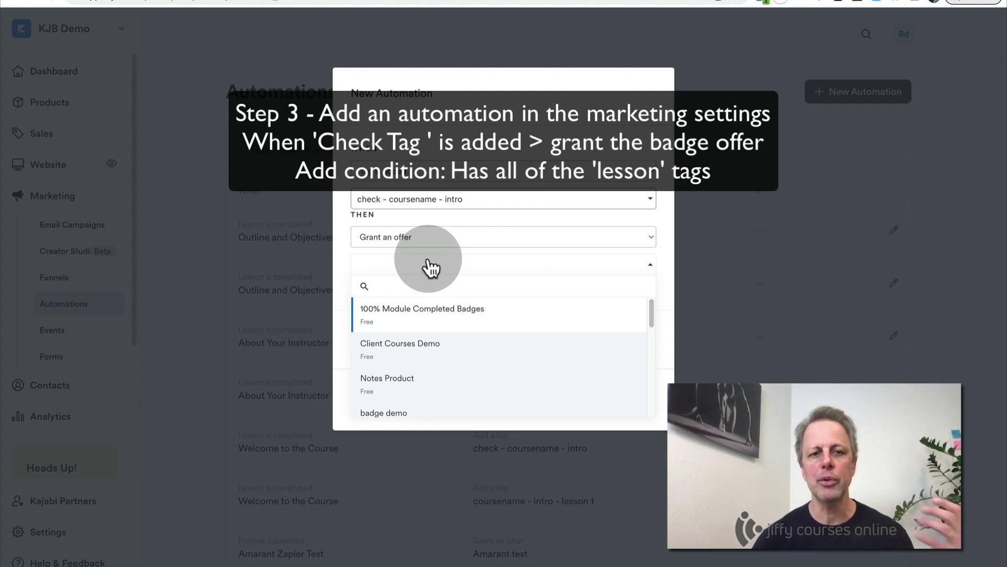
click(400, 412)
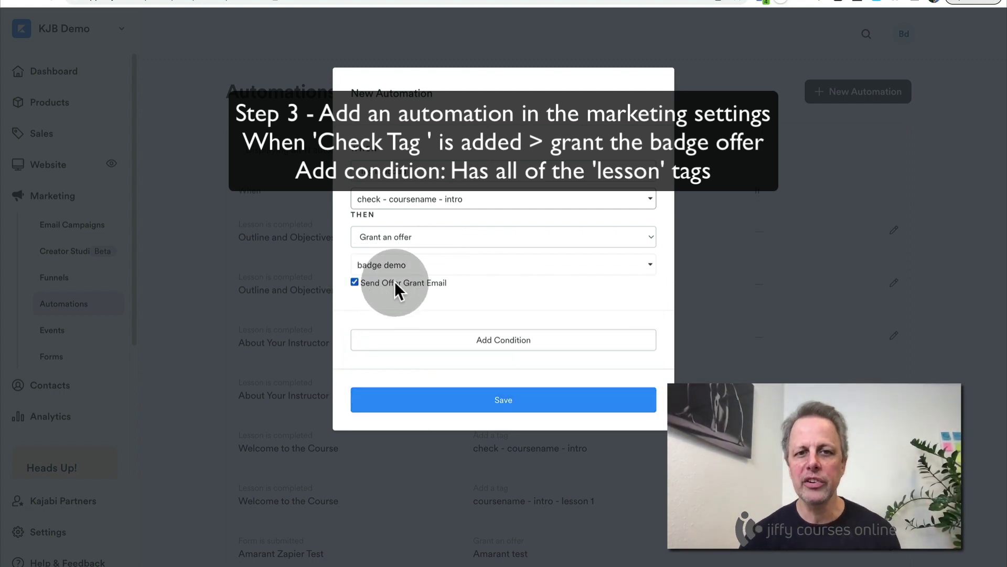
click(354, 282)
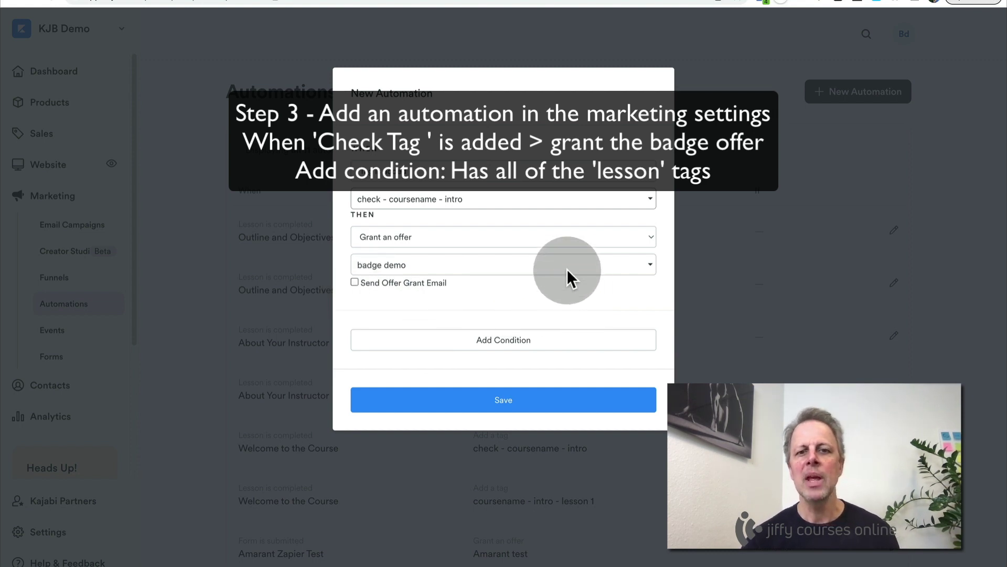
Add a condition to the automation using the "Has all of these tag(s)" filter
click(533, 344)
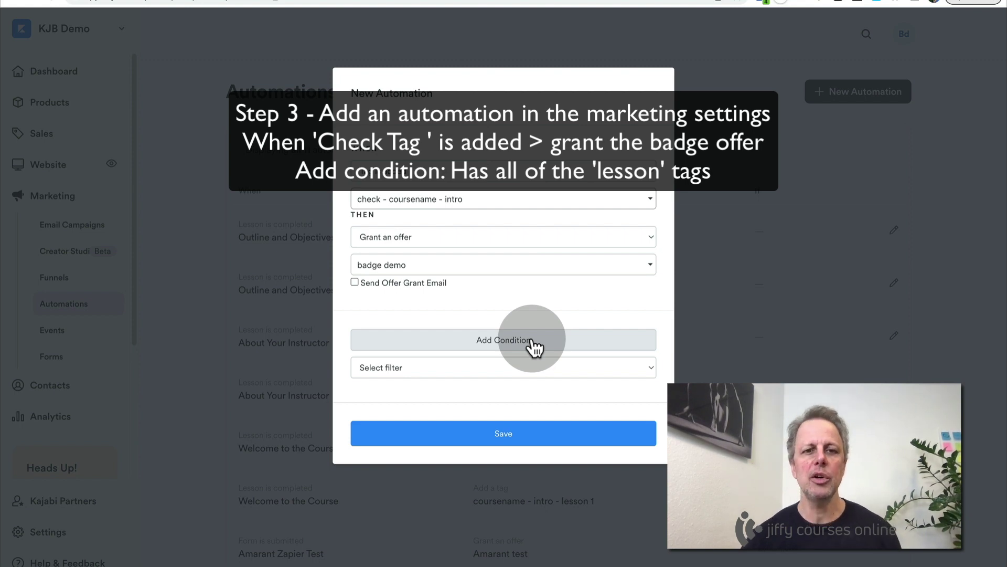
click(478, 365)
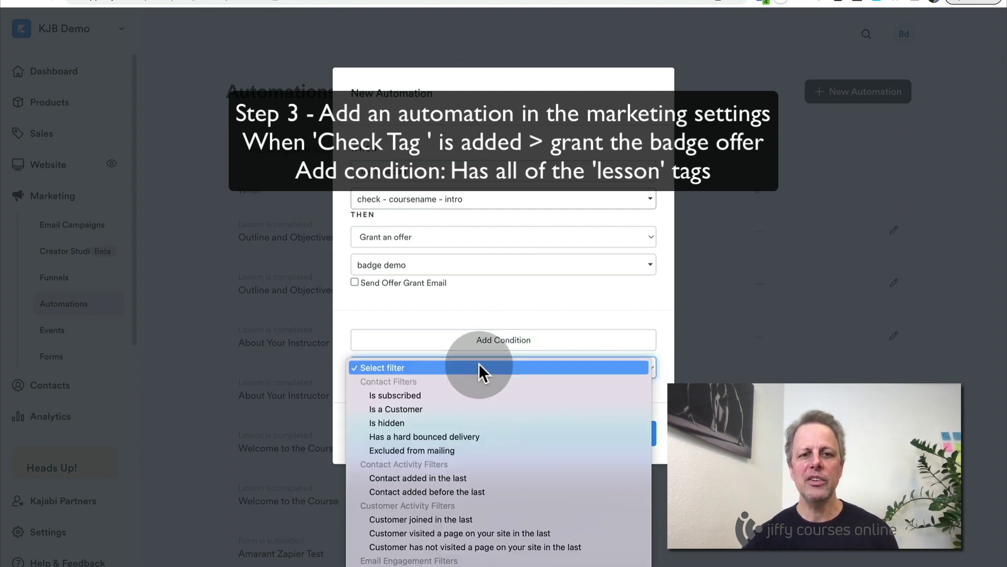
scroll(481, 362, down, 10)
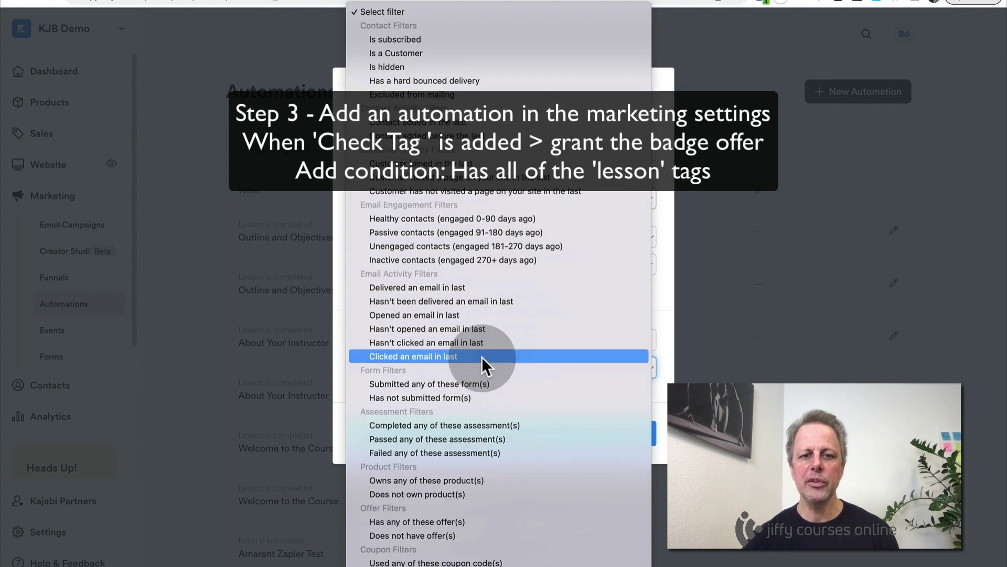
scroll(481, 357, down, 5)
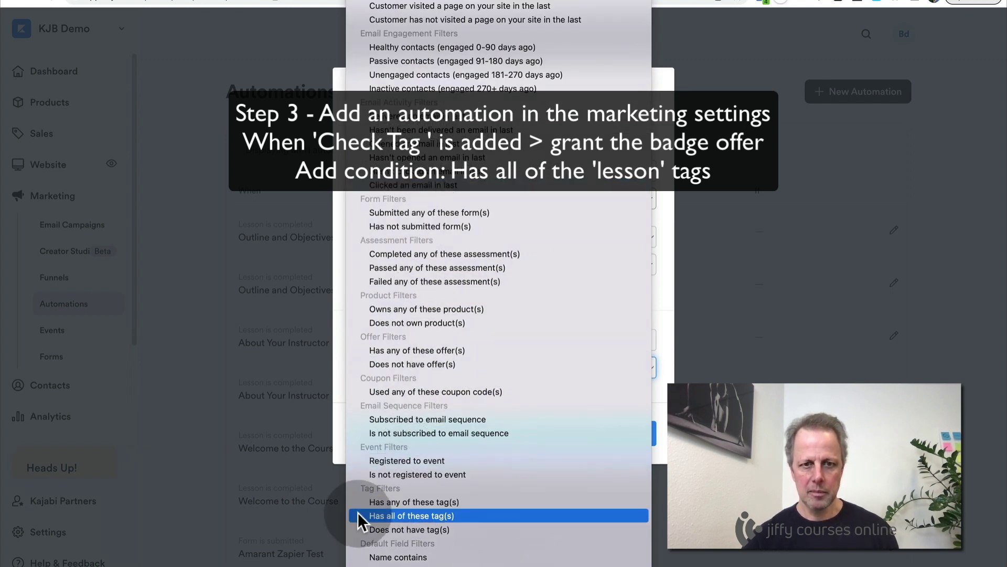
click(439, 515)
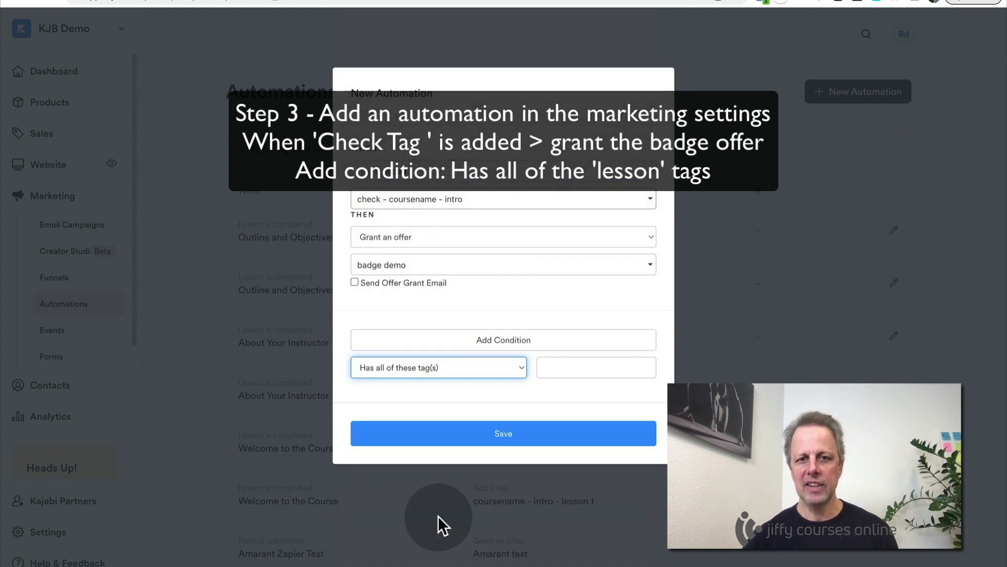
Require the tags "coursename - intro - lesson 1", "lesson 2" and "lesson 3" in the condition, apply it and save the automation
click(603, 379)
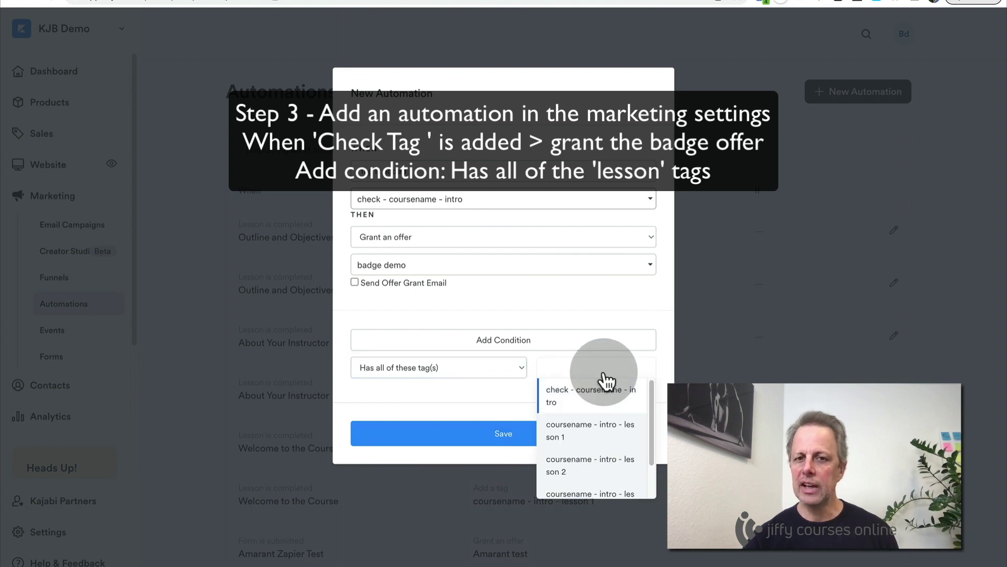
click(573, 426)
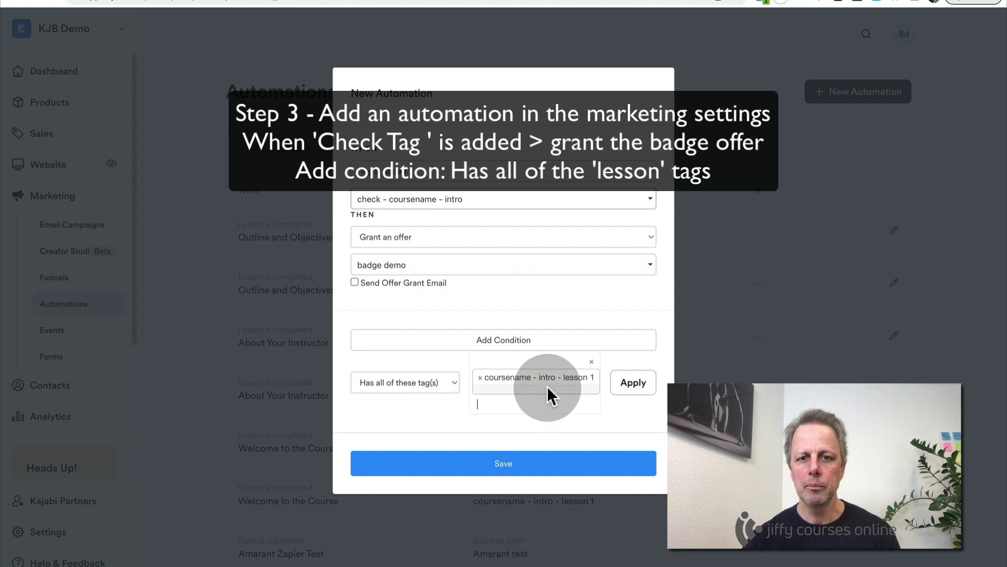
click(487, 403)
click(514, 503)
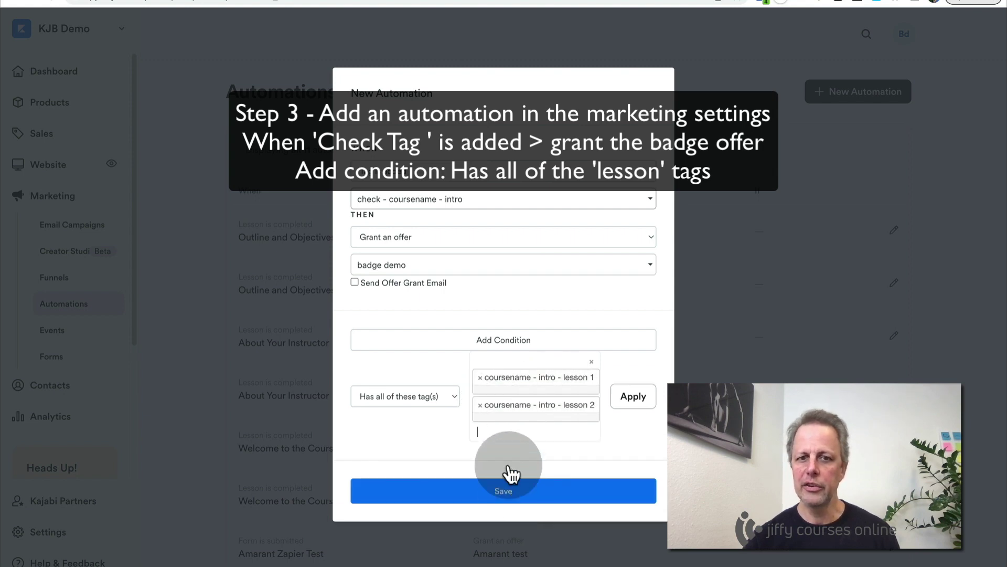
click(501, 430)
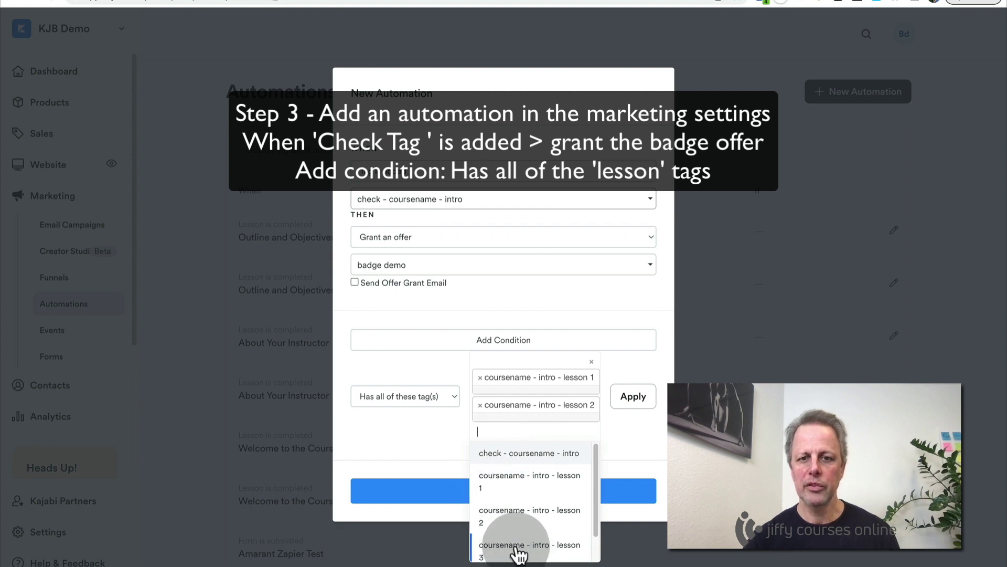
click(524, 548)
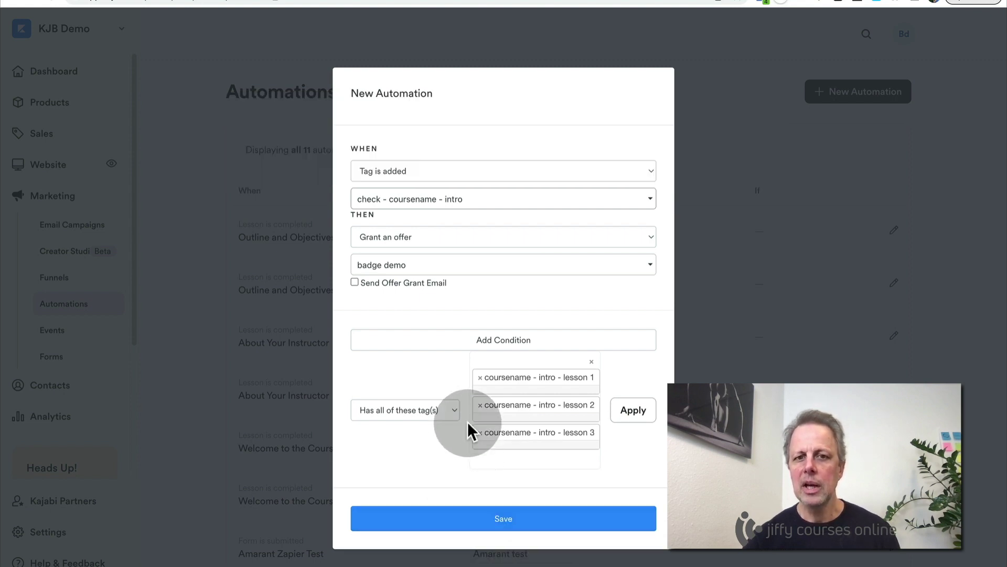
click(636, 415)
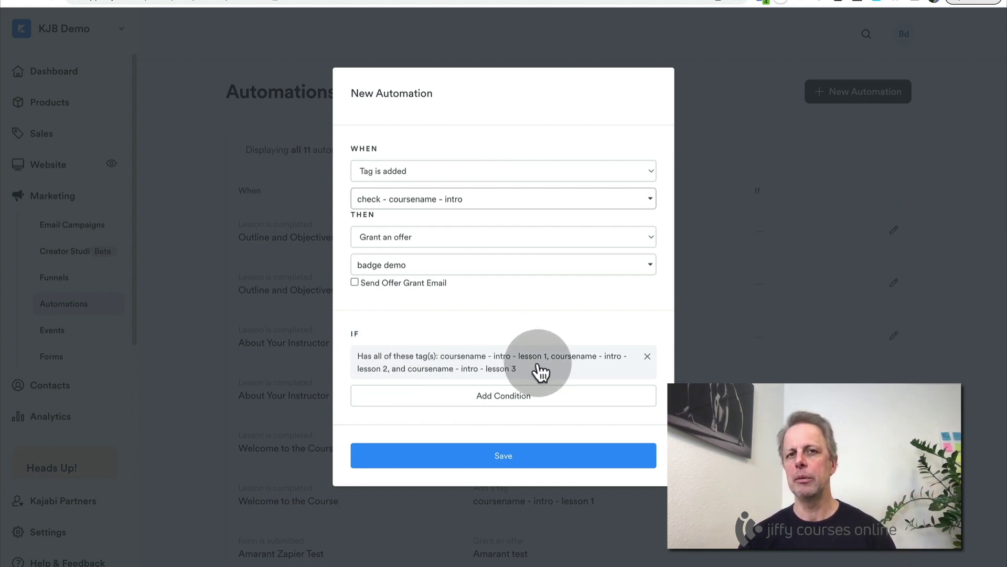
click(506, 454)
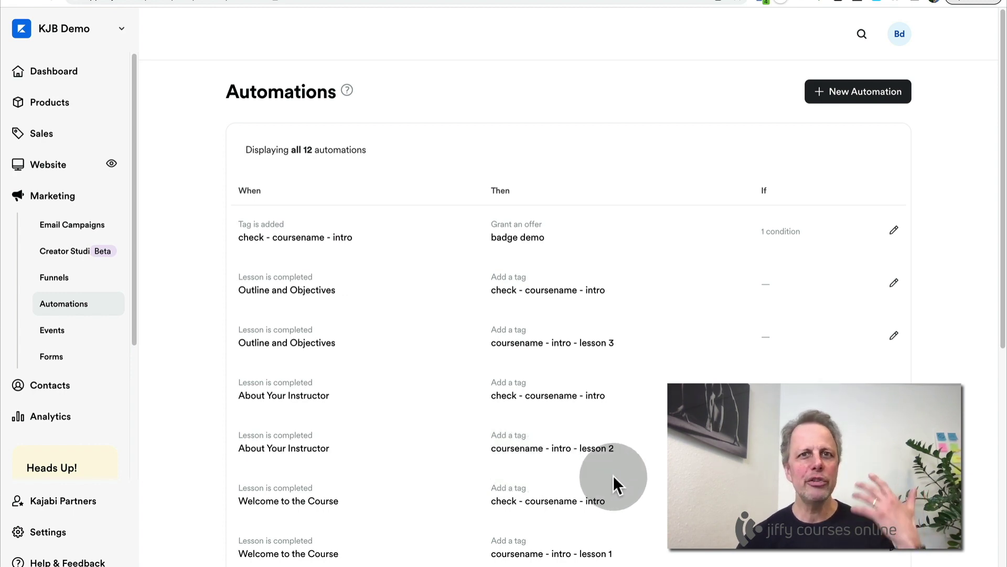
Create and save an automation that removes the tag "check - coursename - intro" whenever that same tag is added
click(869, 96)
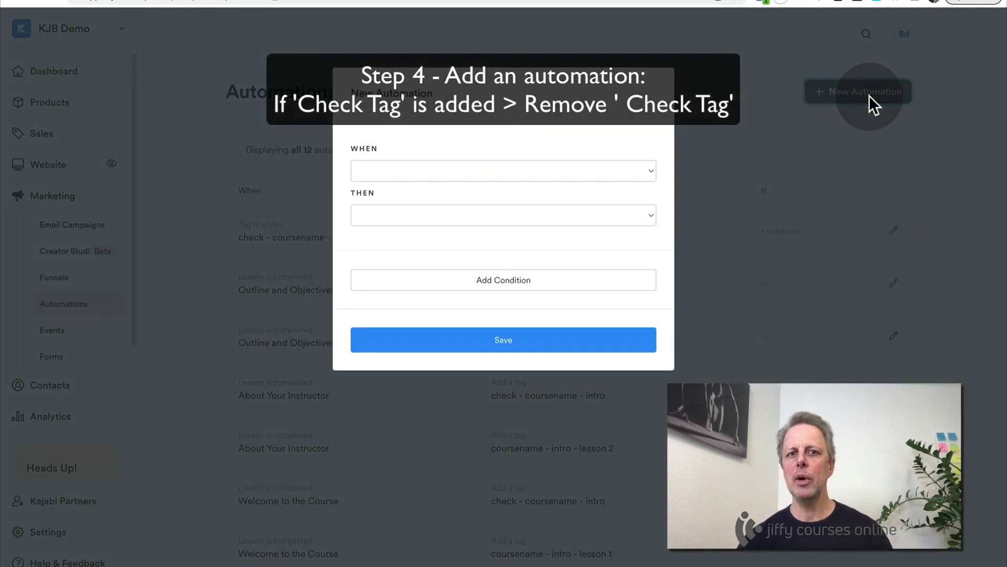
click(498, 170)
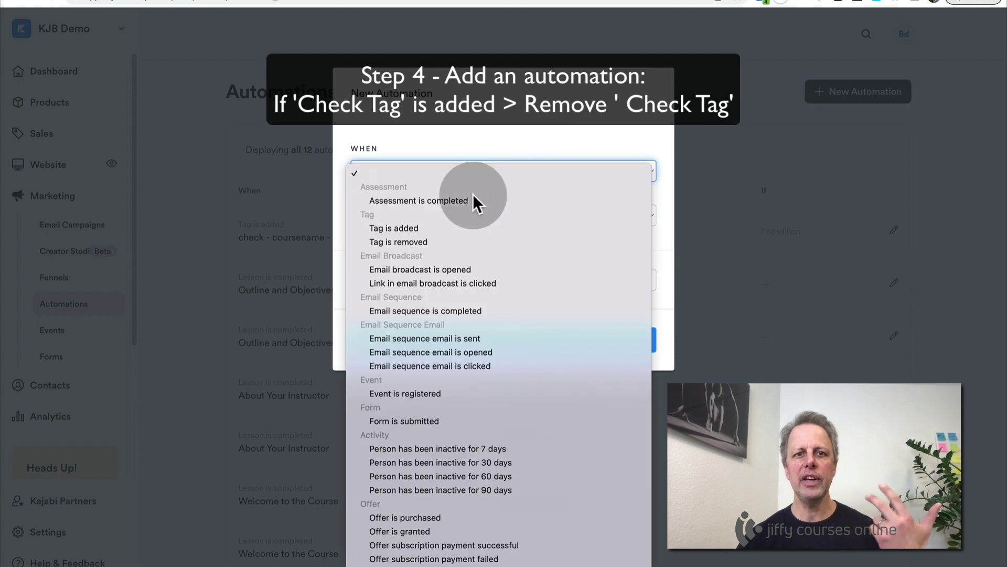
click(414, 229)
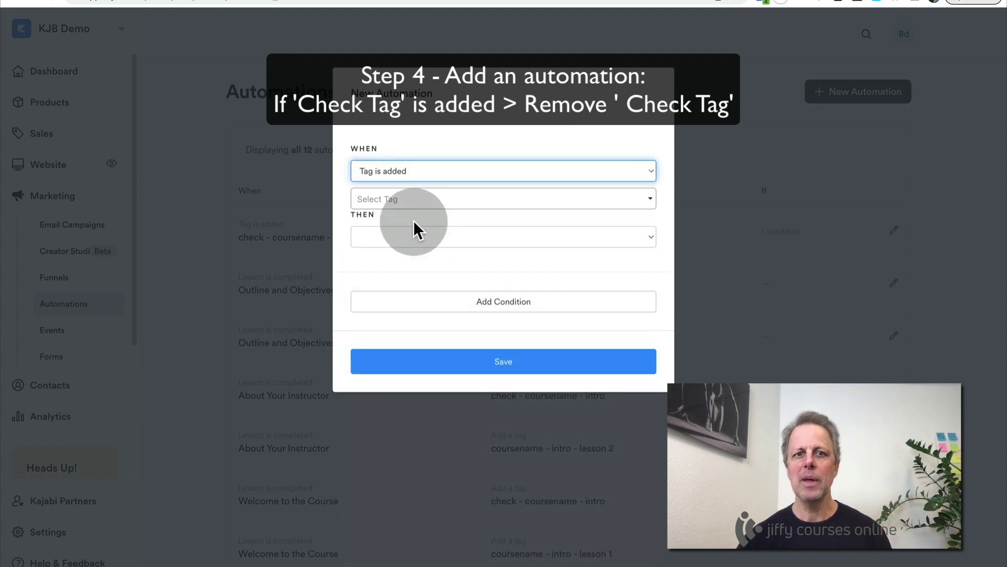
click(424, 208)
click(412, 241)
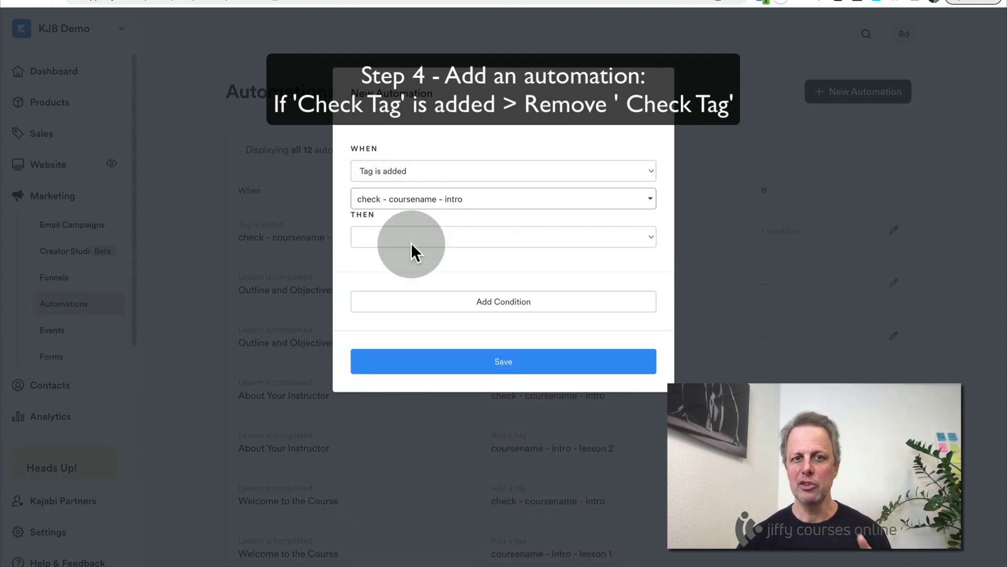
click(419, 236)
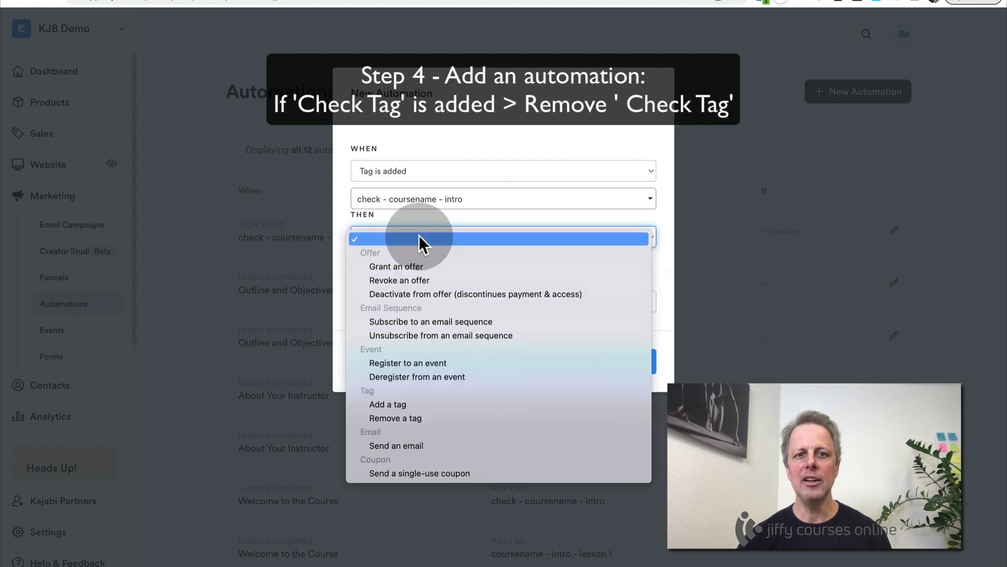
click(420, 418)
click(418, 266)
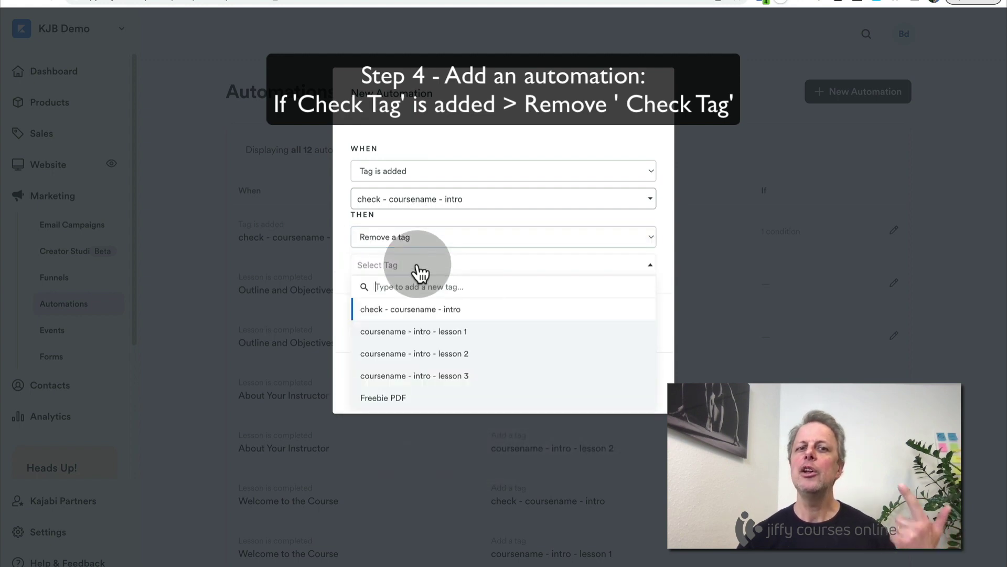
click(419, 309)
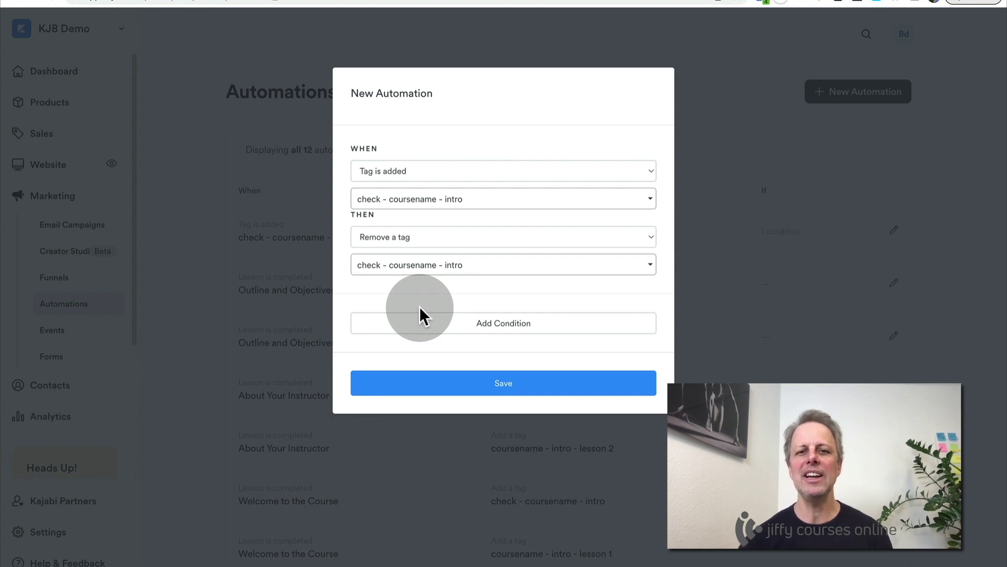
click(530, 386)
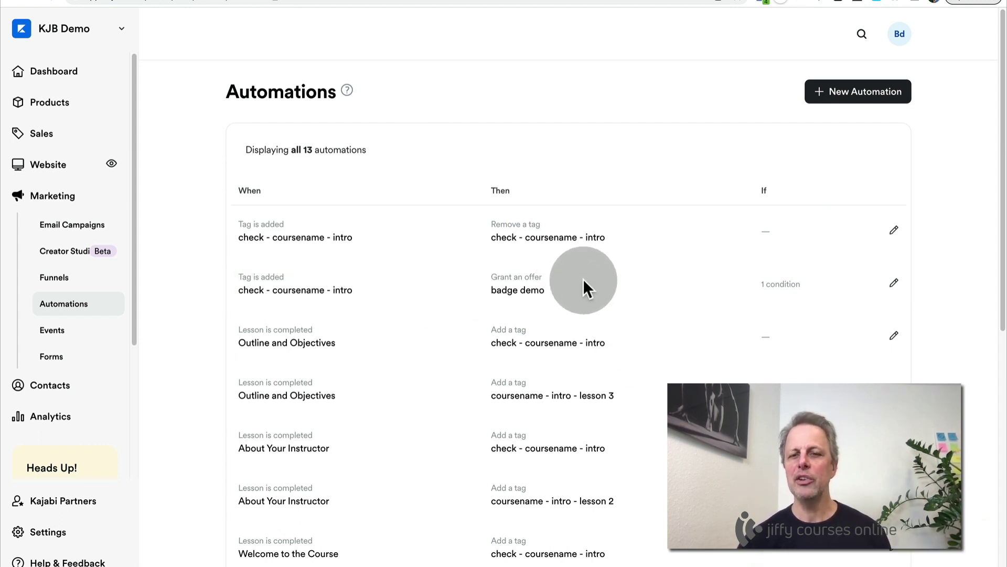
Narrow the browser window with the test contact's page to uncover the student's course window behind it
mouse_move(791, 295)
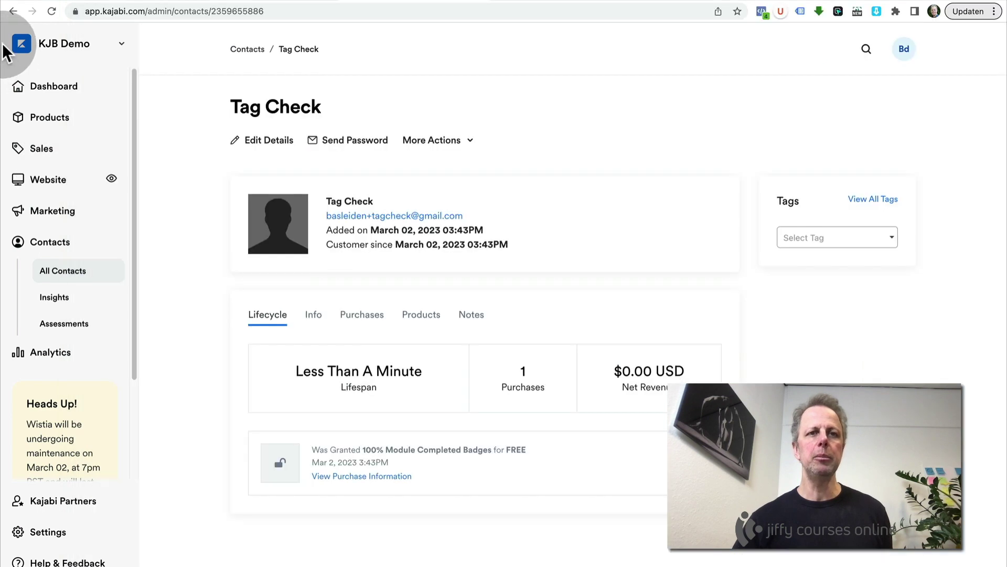
click(8, 52)
drag(1002, 57, 730, 62)
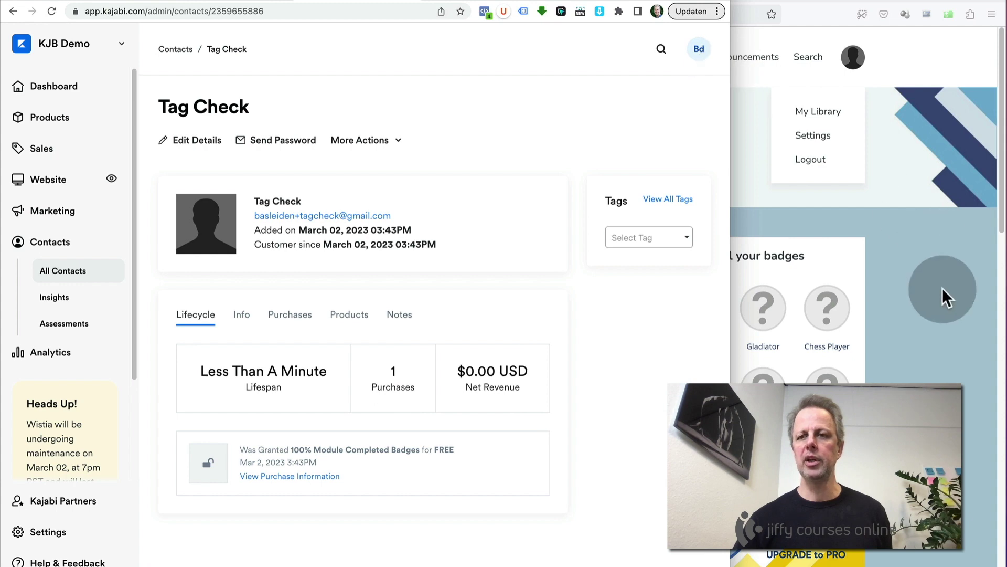
Switch to the student's 100% Module Completed Badges course and open the Welcome to the Course lesson in Course Introduction
click(942, 289)
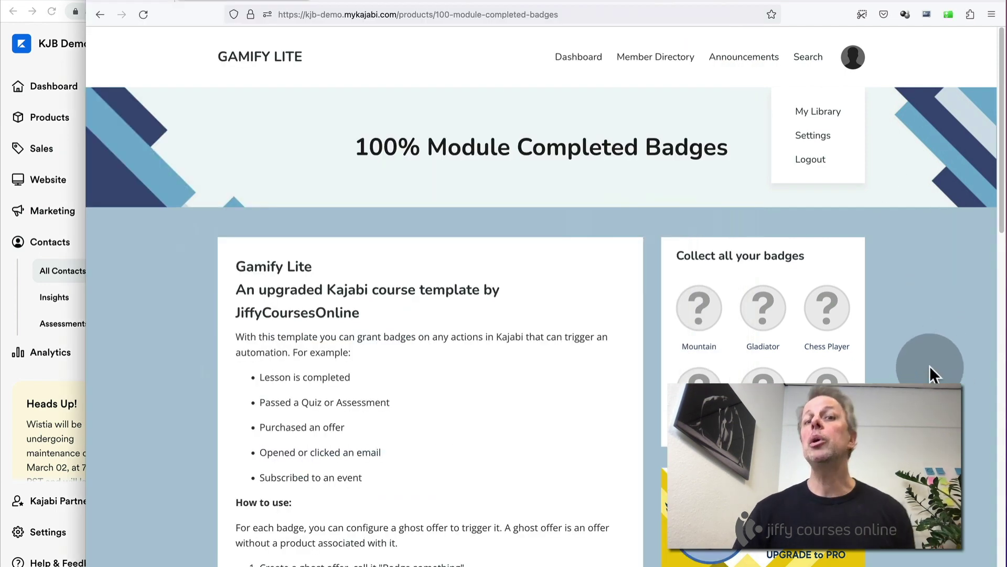
scroll(937, 355, down, 2)
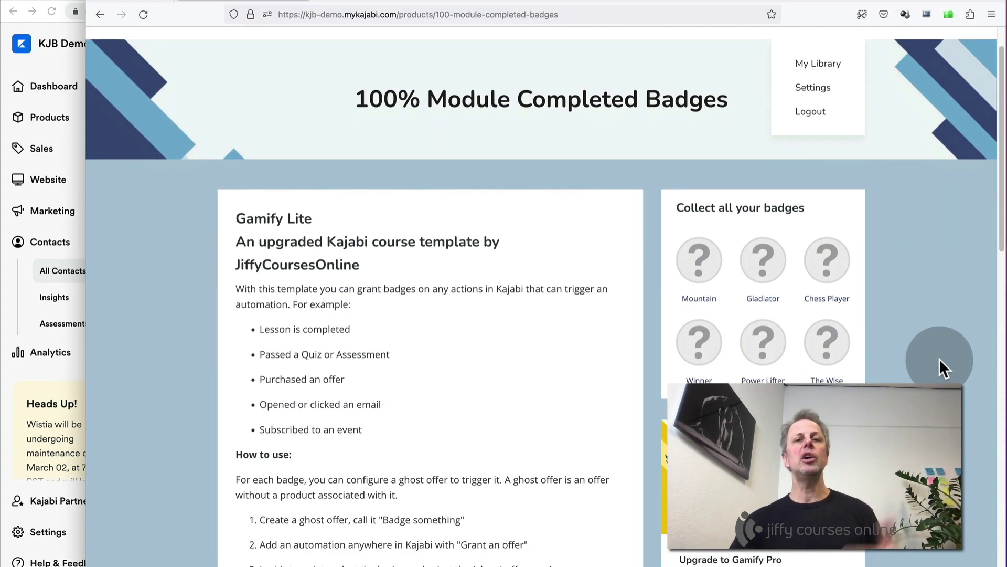
scroll(939, 358, down, 10)
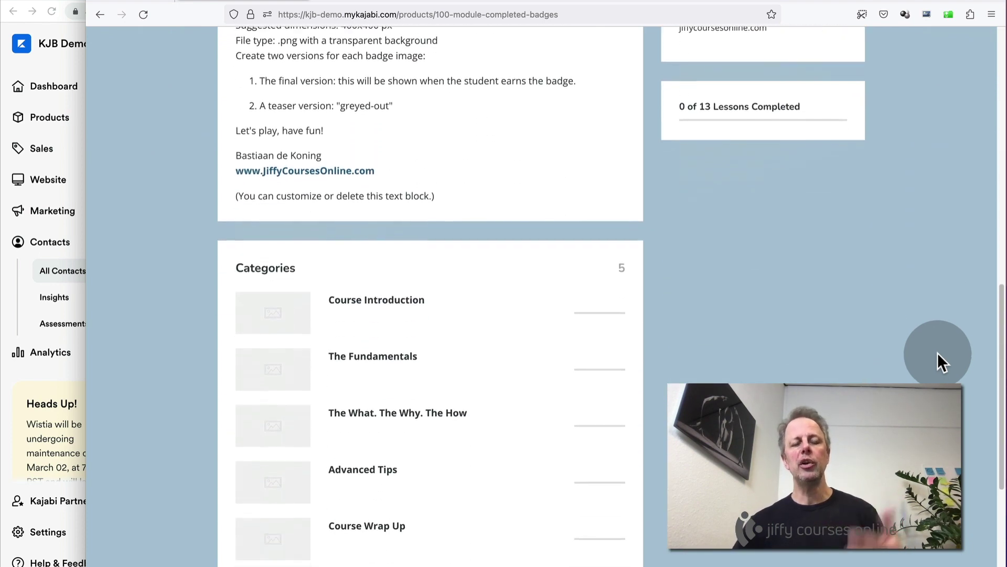
scroll(932, 345, down, 3)
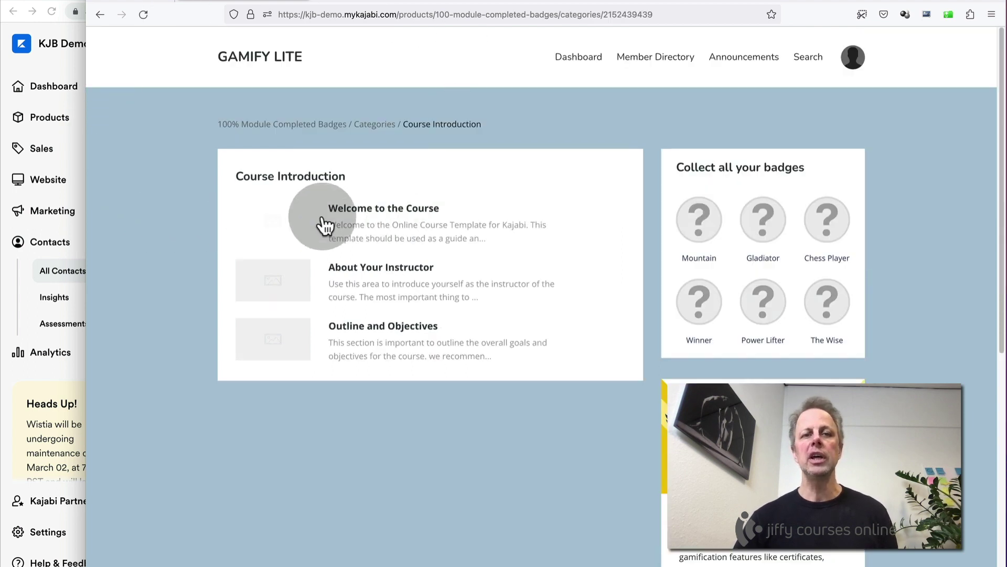
click(387, 213)
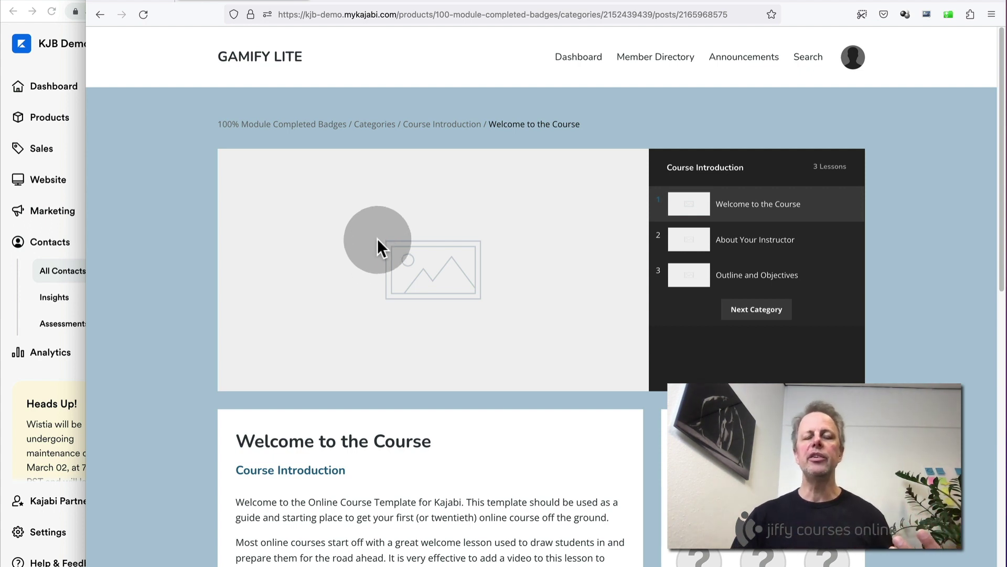
Mark the Welcome to the Course lesson as complete and refresh the test contact's page in the admin window to check its tags
scroll(384, 306, down, 7)
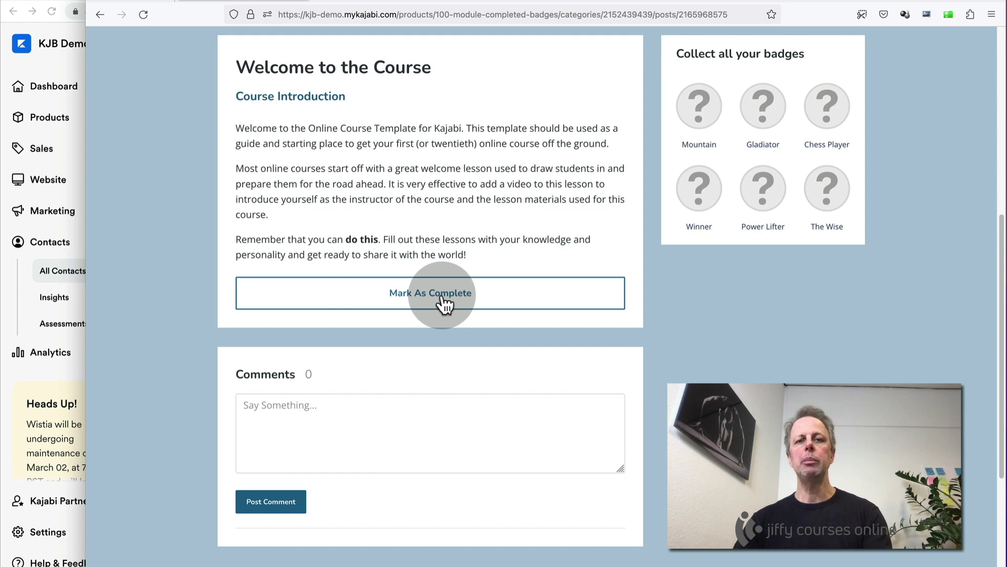
click(443, 304)
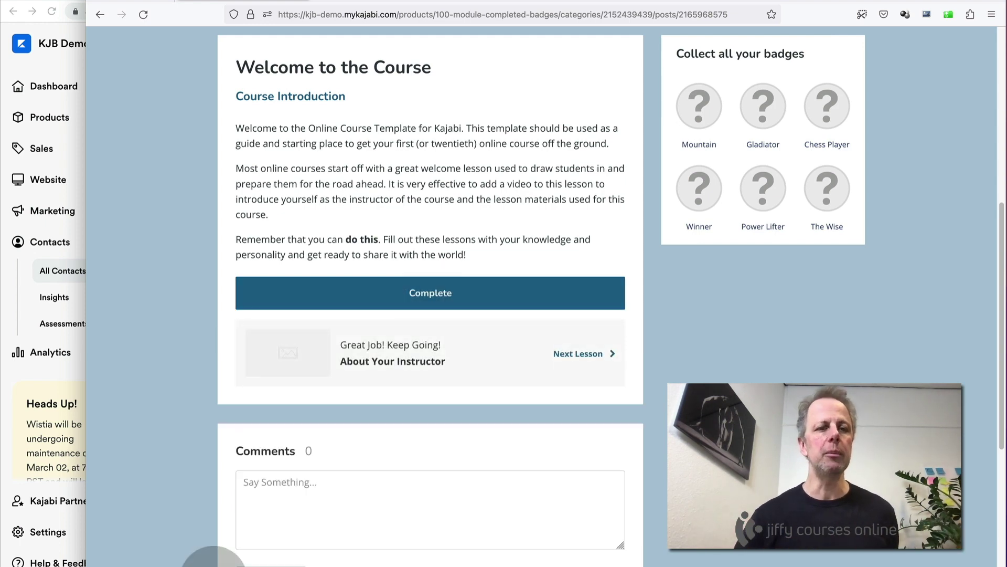
click(12, 467)
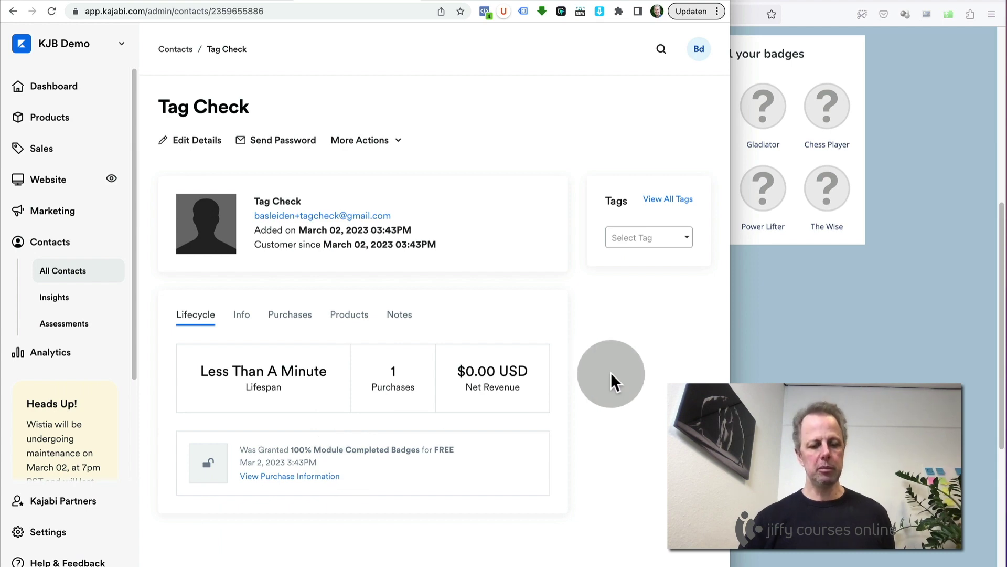
key(super+r)
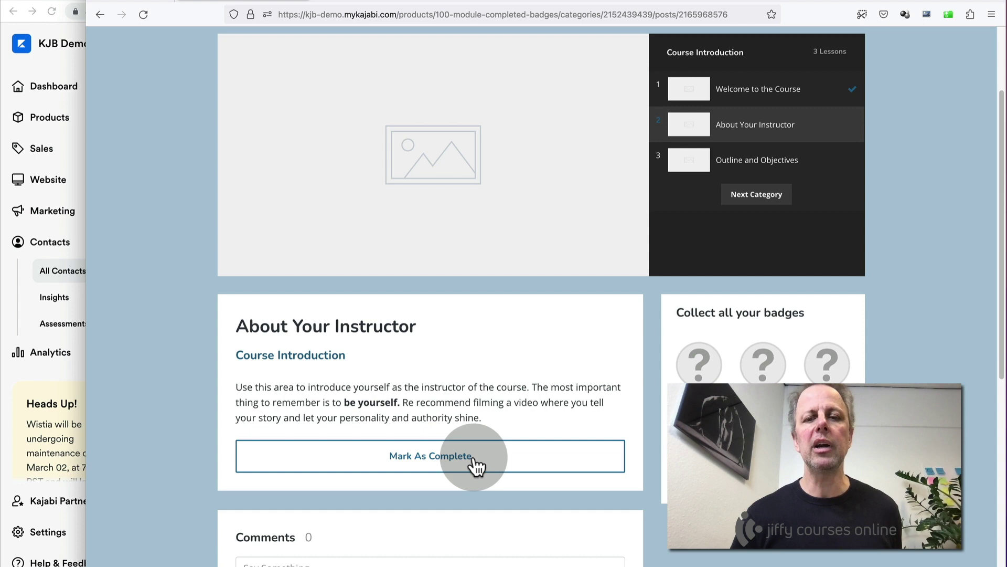
Mark the About Your Instructor lesson as complete and refresh the test contact's admin page to check its tags
click(474, 464)
click(7, 394)
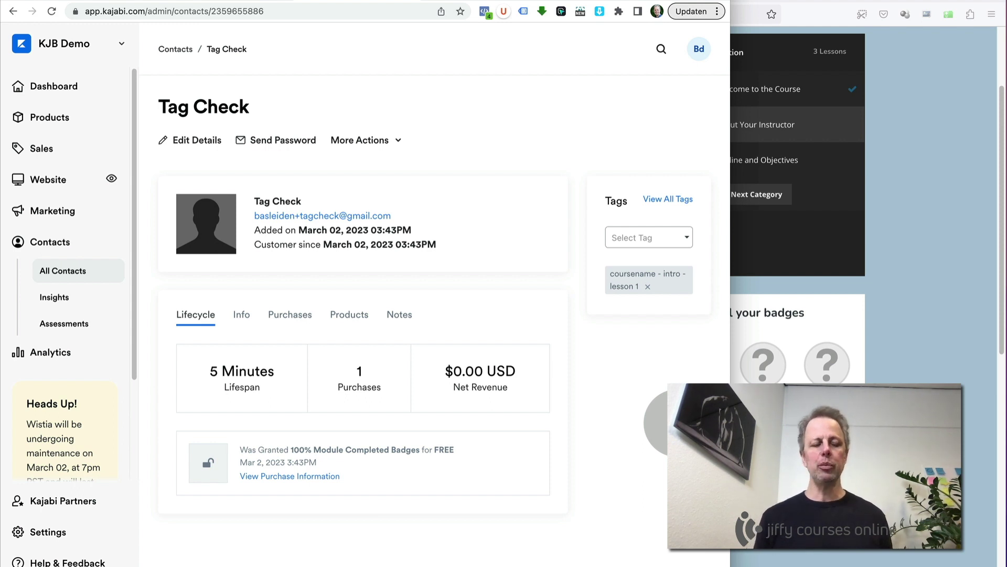
key(super+r)
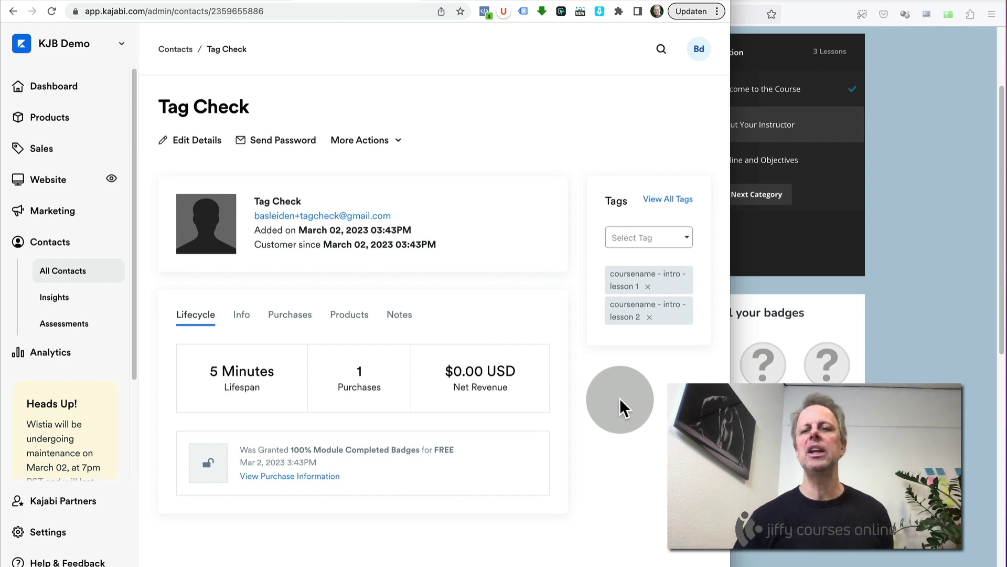
In the student's course, mark the Outline and Objectives lesson as complete, then refresh the test contact's admin page
click(936, 299)
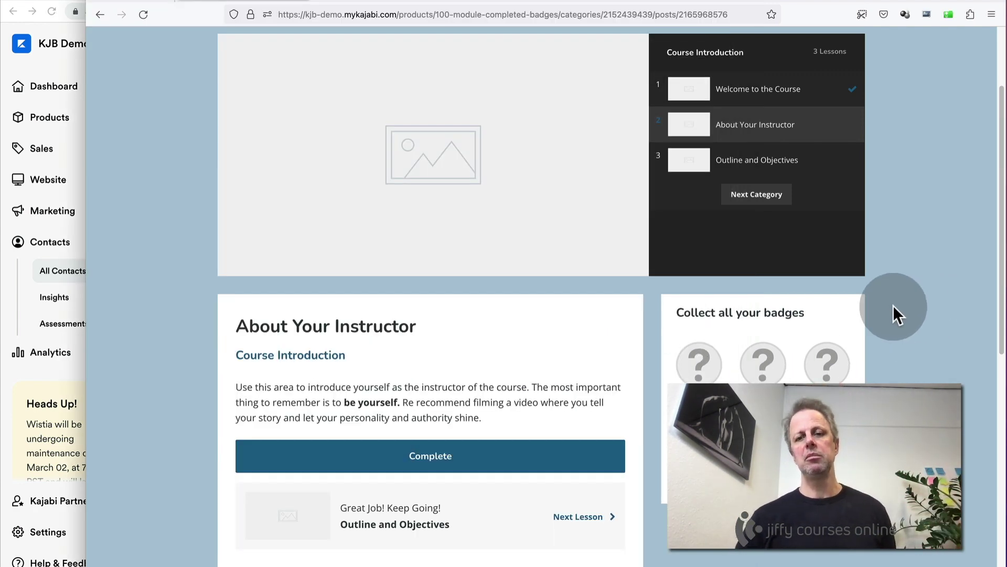
click(601, 522)
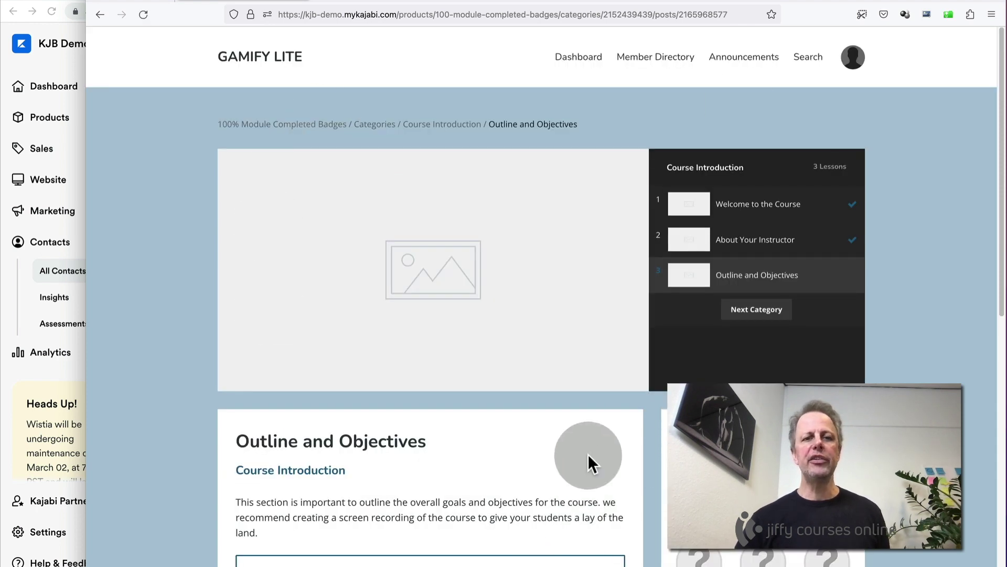
scroll(588, 454, down, 4)
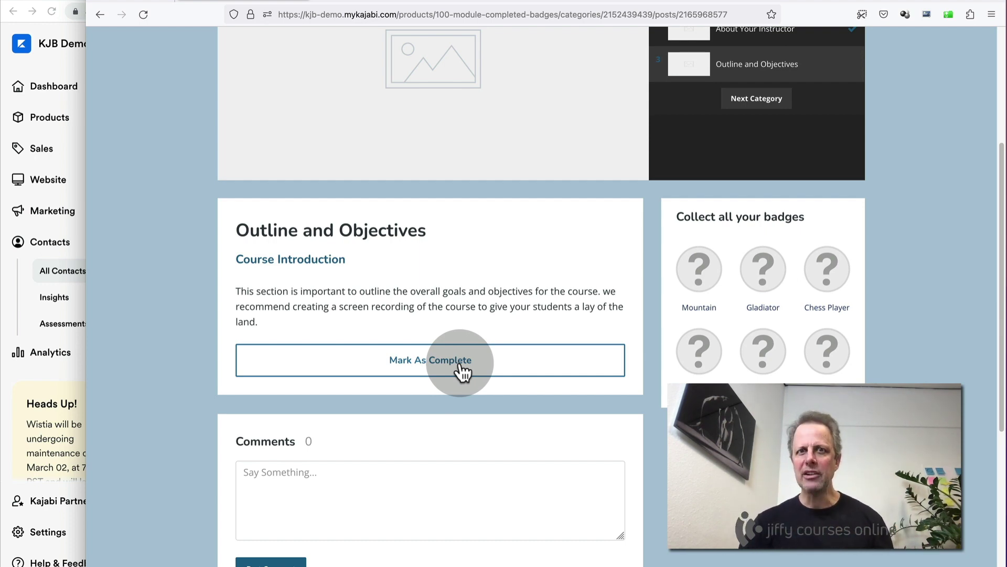
click(461, 370)
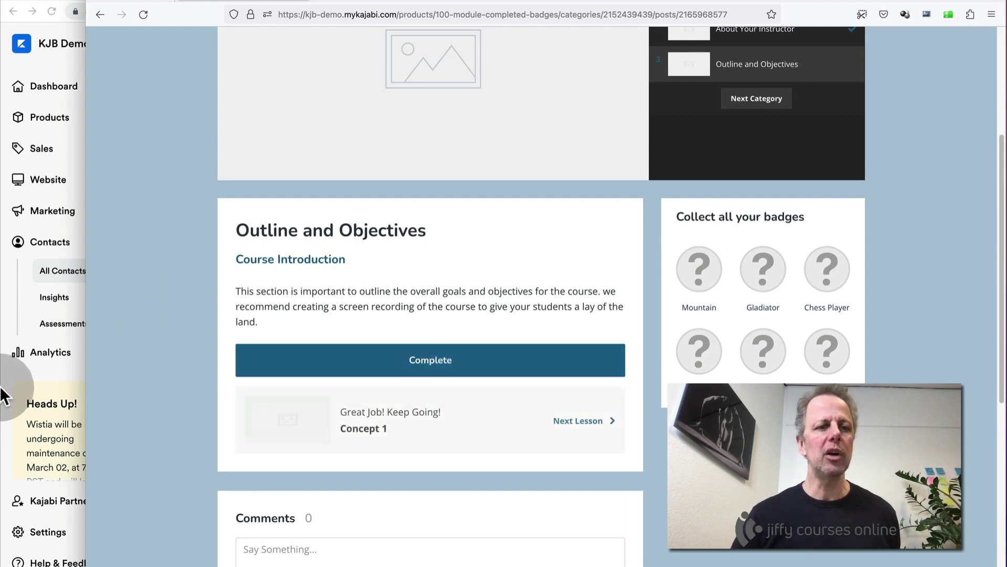
click(4, 377)
key(super+r)
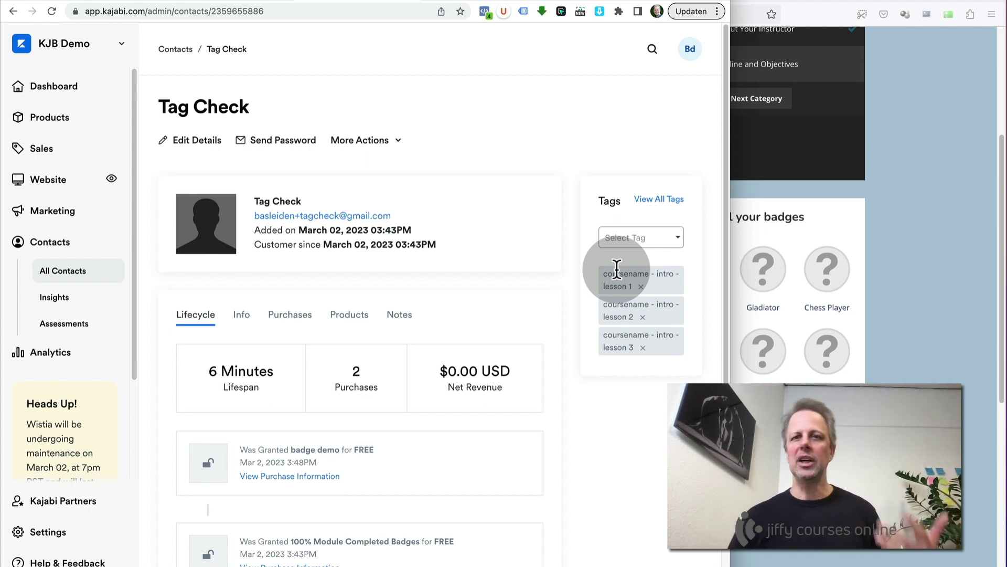
Return to the student's Outline and Objectives lesson and inspect the Mountain badge in the badge collection
click(968, 445)
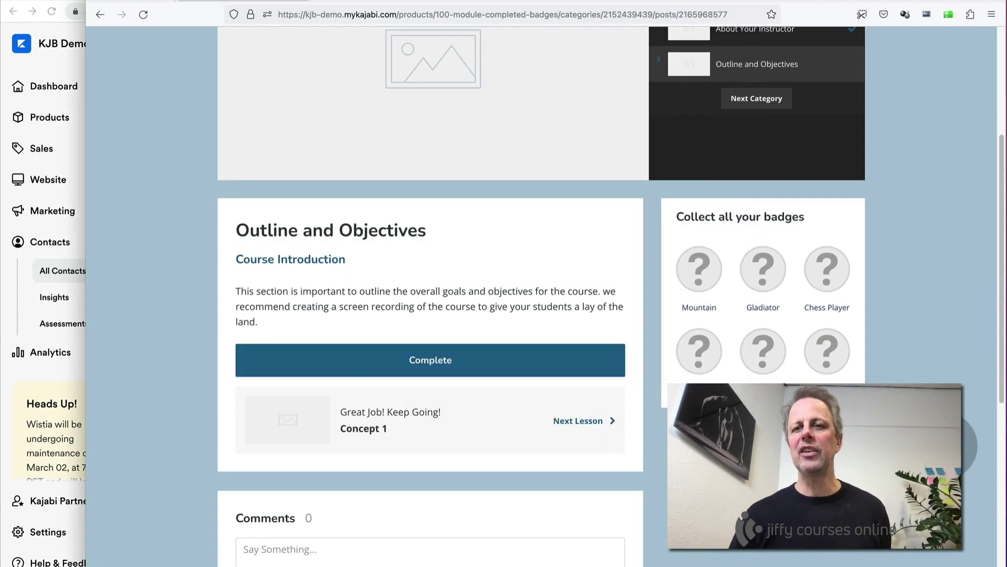
click(479, 117)
click(611, 433)
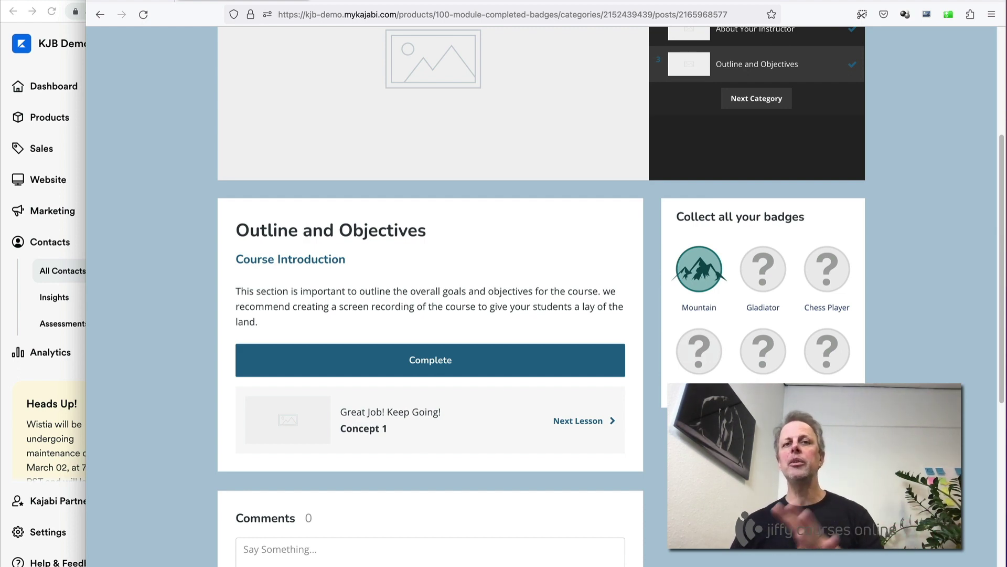
click(692, 278)
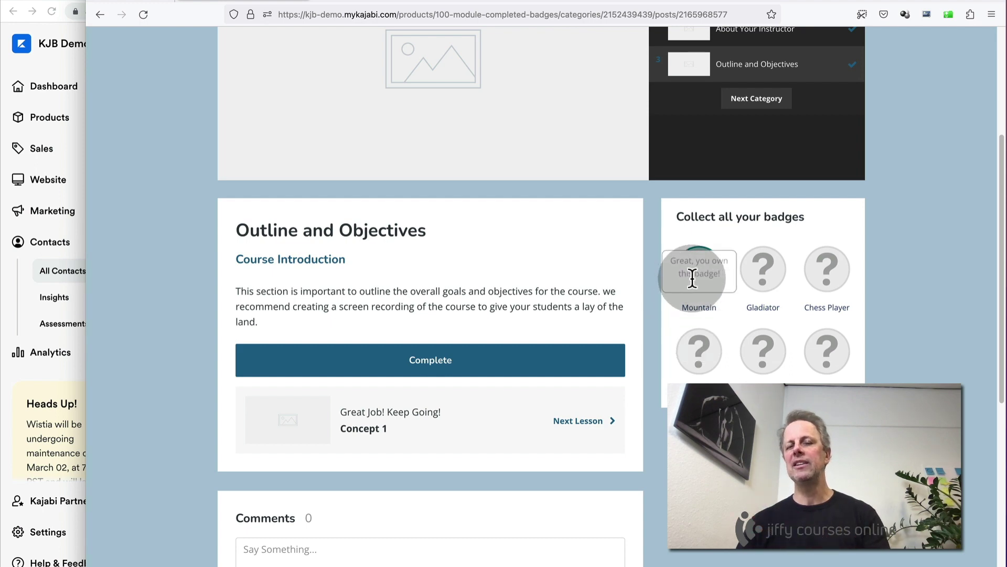
Switch back to the test contact's admin page and review the lesson tags and granted offers
key(super+Tab)
click(611, 455)
click(655, 278)
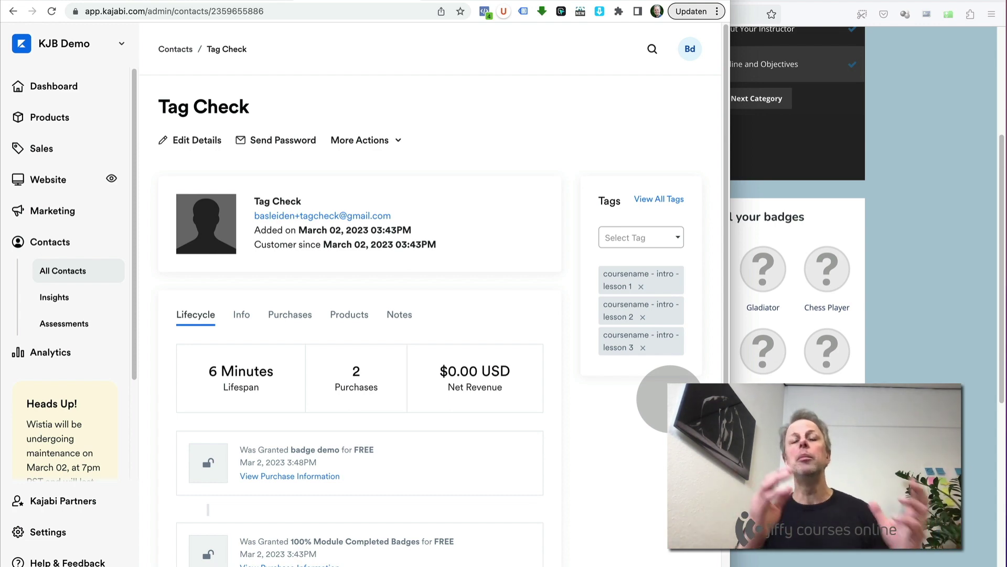
In the student window, review the categories on the course overview page and open The What. The Why. The How
click(740, 404)
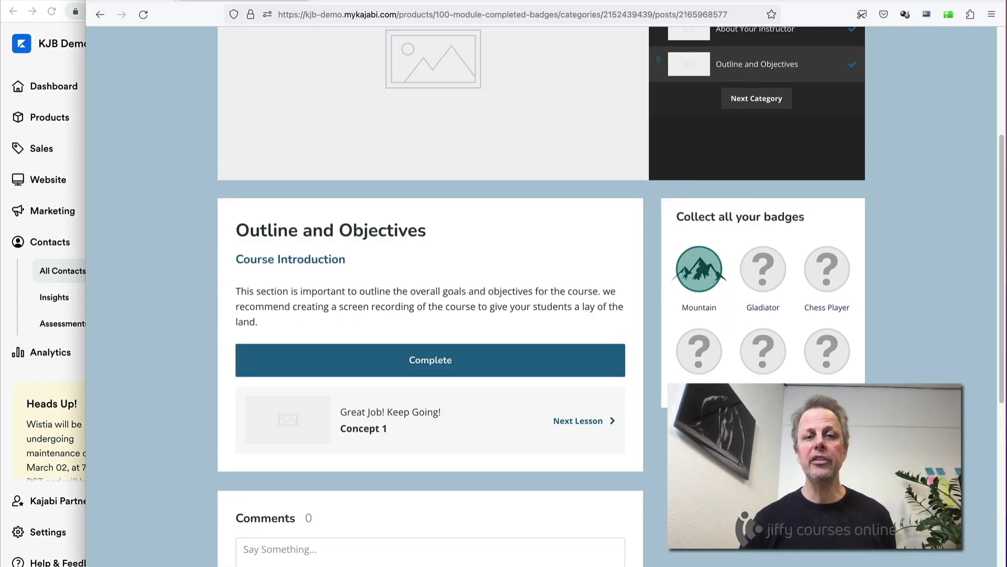
scroll(339, 350, up, 5)
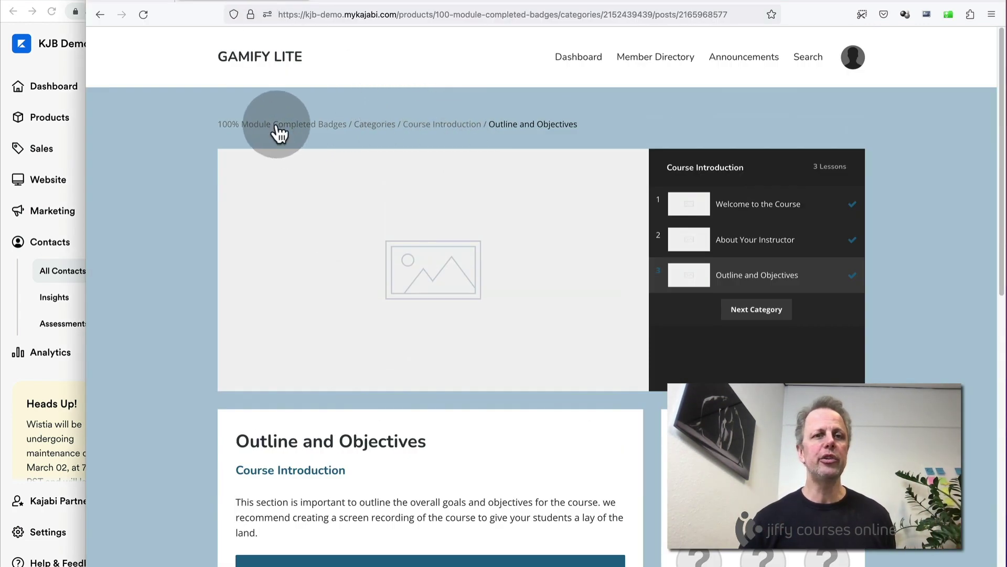
scroll(427, 191, down, 15)
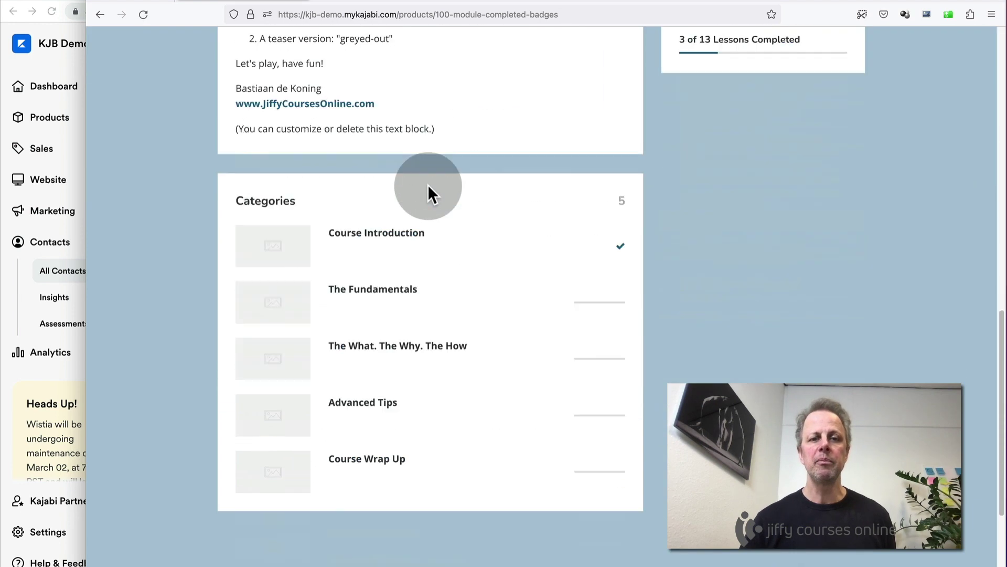
scroll(430, 195, up, 2)
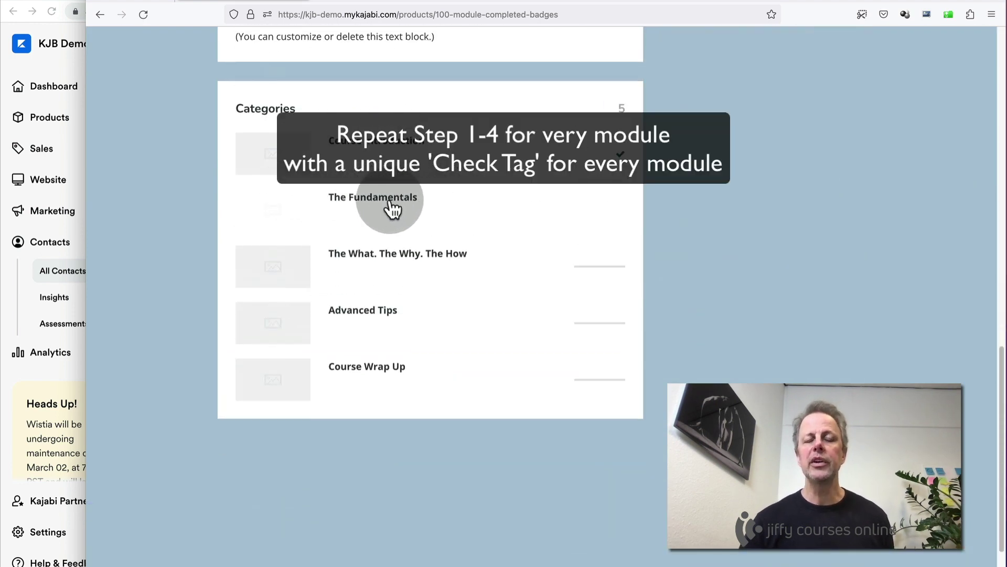
click(388, 265)
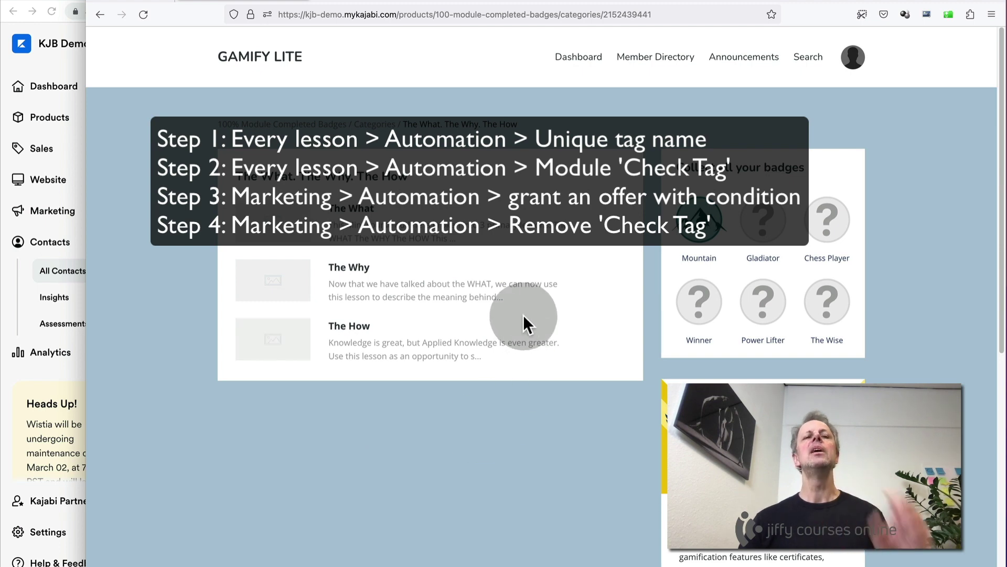
In the admin window, open the automations list, review the condition of the badge demo offer automation and close it without changes
click(7, 332)
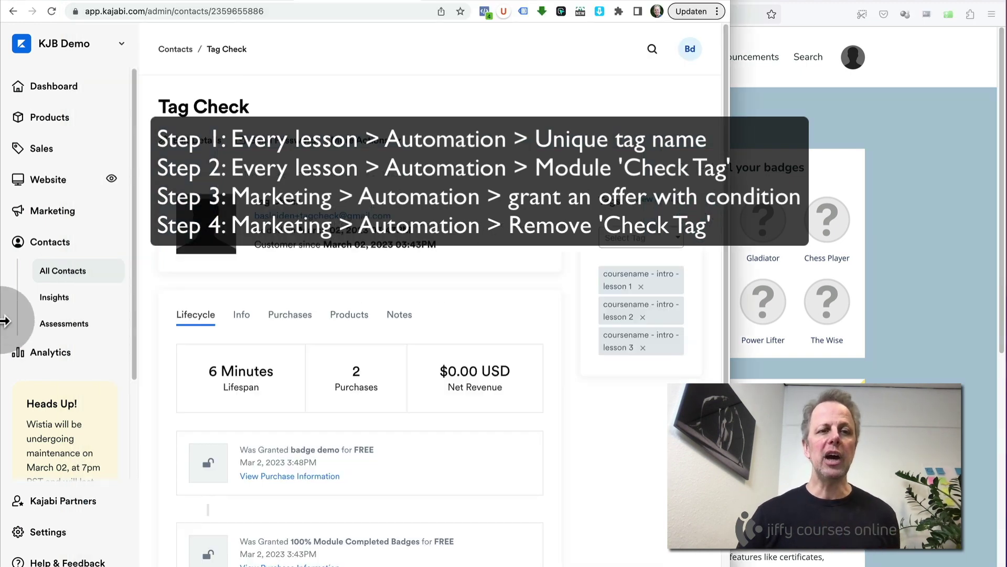
click(53, 210)
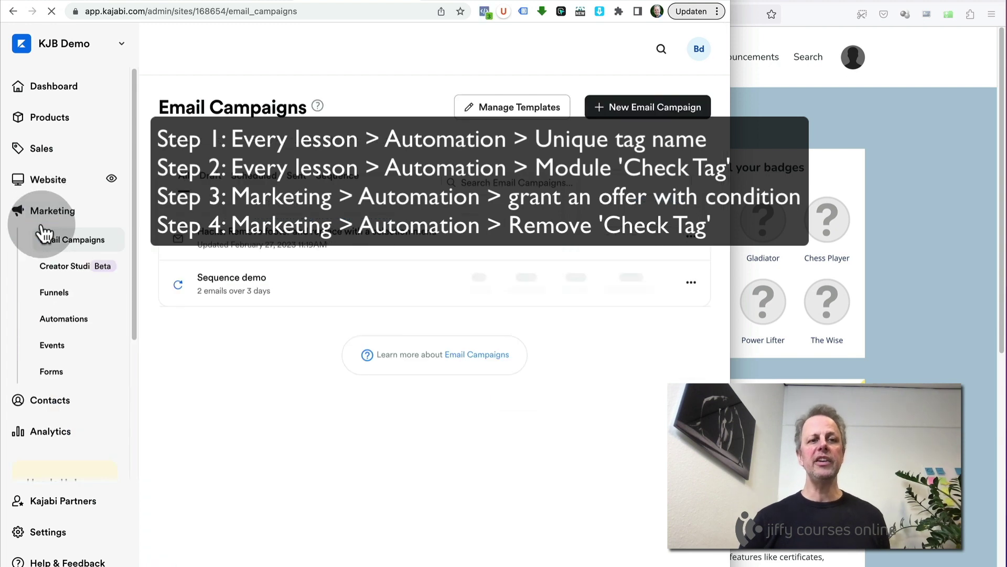
click(55, 321)
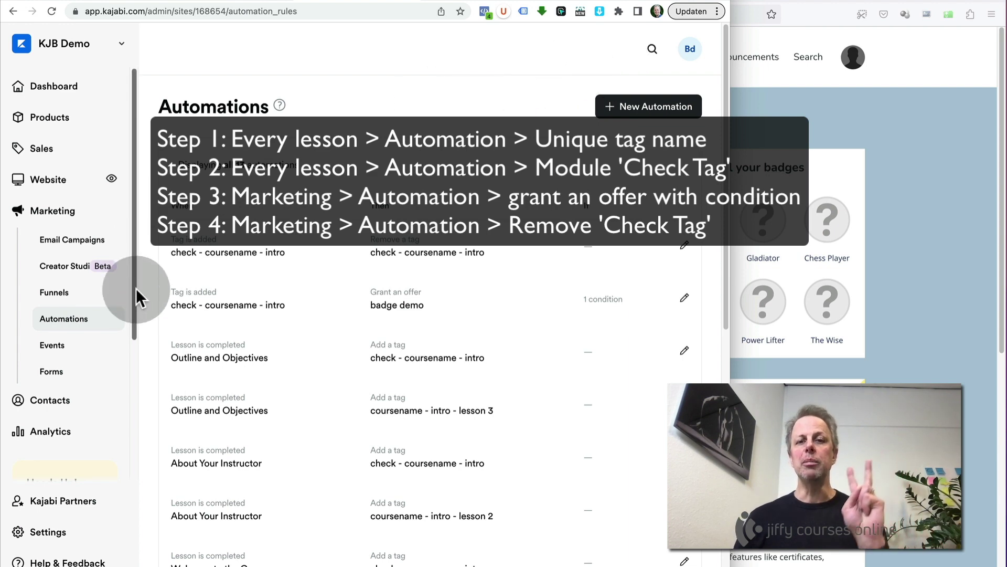
click(685, 297)
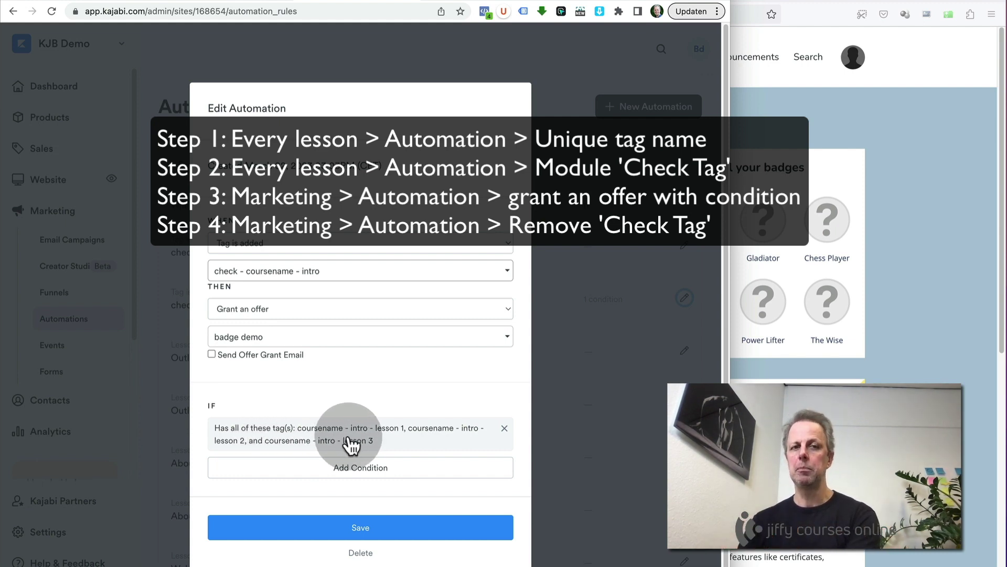
click(591, 360)
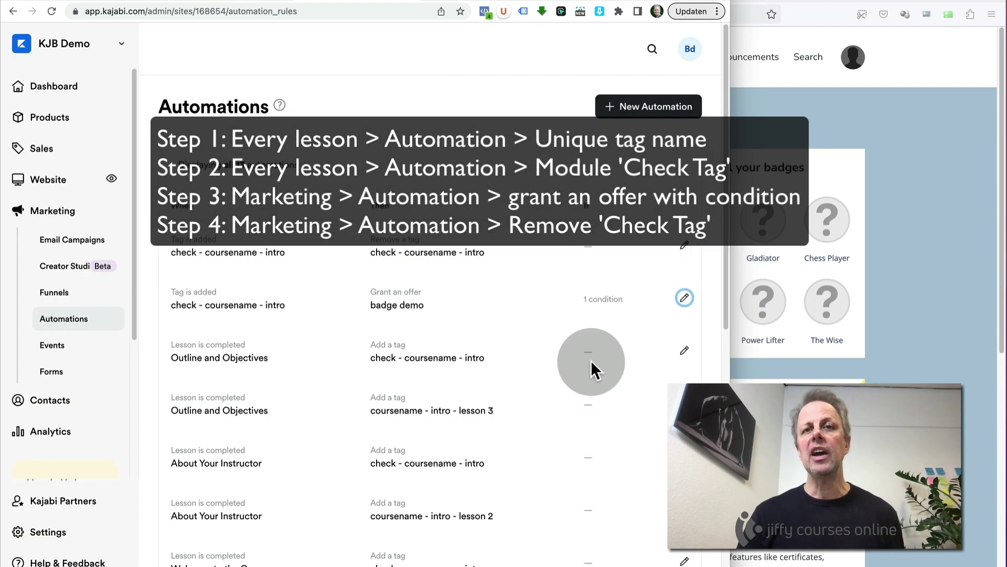